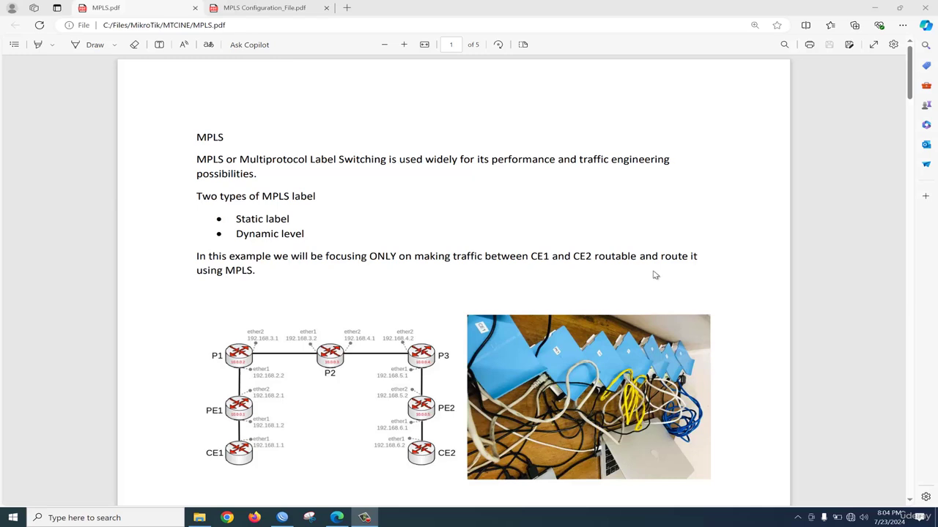
Highlight the Multiprotocol Label Switching definition in MPLS.pdf
{"action": "left_click", "coordinate": [239, 159]}
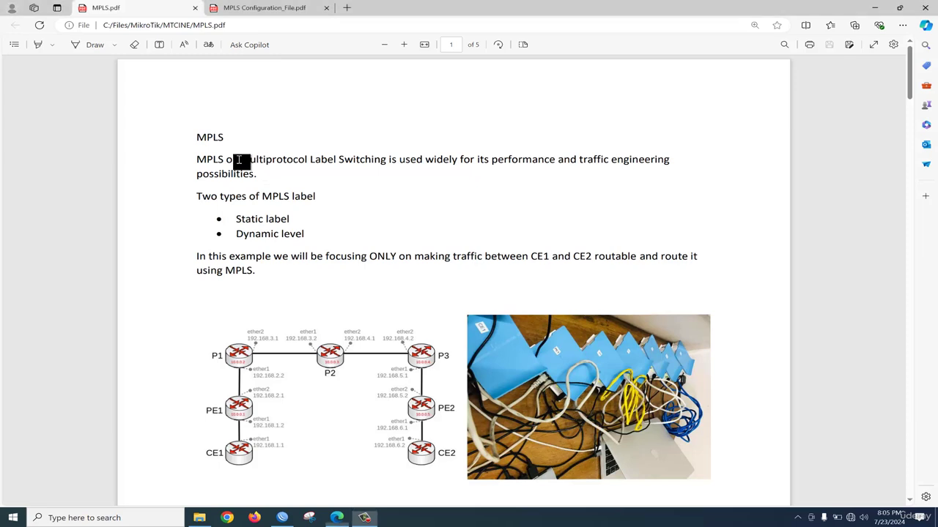
{"action": "left_click_drag", "start_coordinate": [239, 159], "coordinate": [393, 153]}
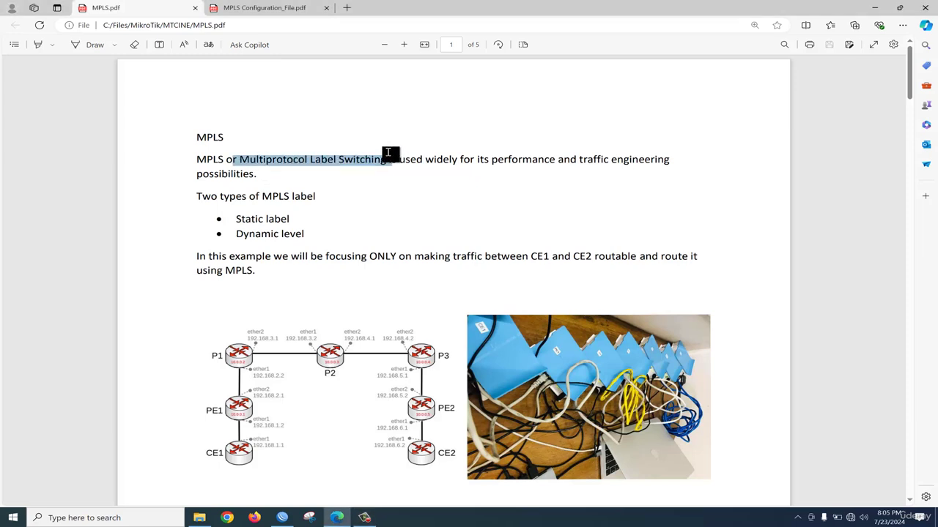
{"action": "left_click", "coordinate": [392, 161]}
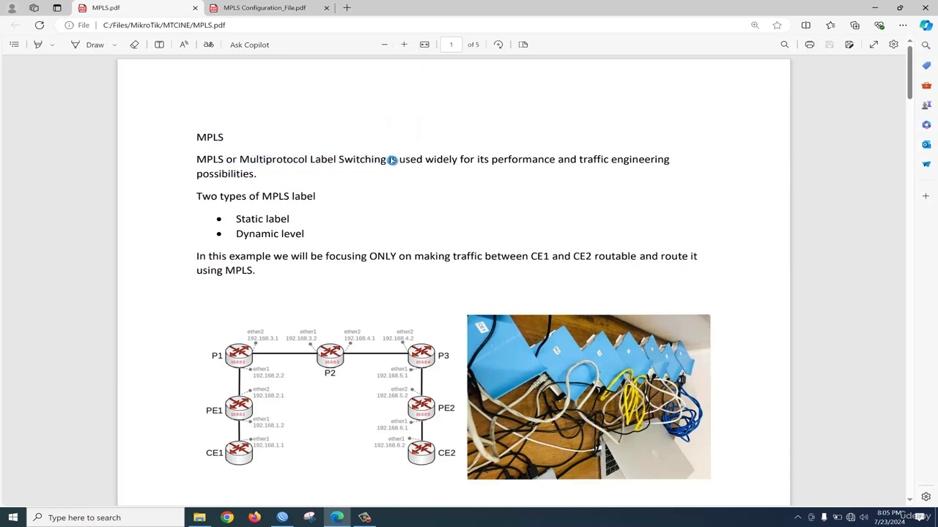
{"action": "left_click_drag", "start_coordinate": [392, 161], "coordinate": [677, 193]}
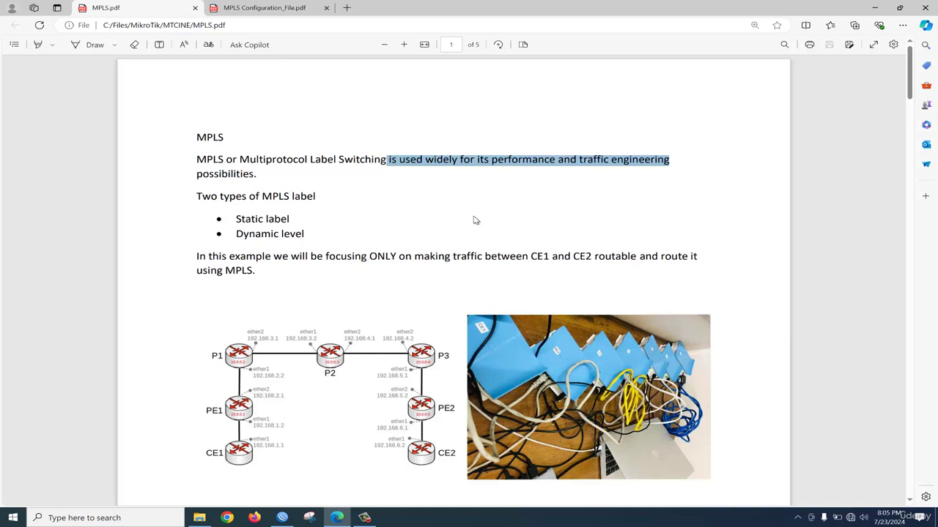
{"action": "scroll", "coordinate": [432, 238], "scroll_direction": "down", "scroll_amount": 3}
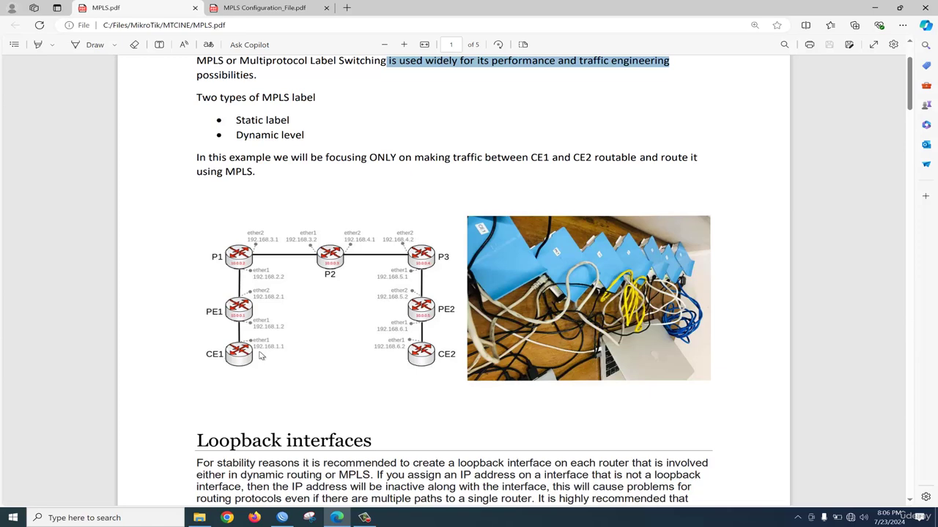
Move MPLS Configuration_File.pdf into its own window and select the CE1 command block
{"action": "left_click", "coordinate": [277, 9]}
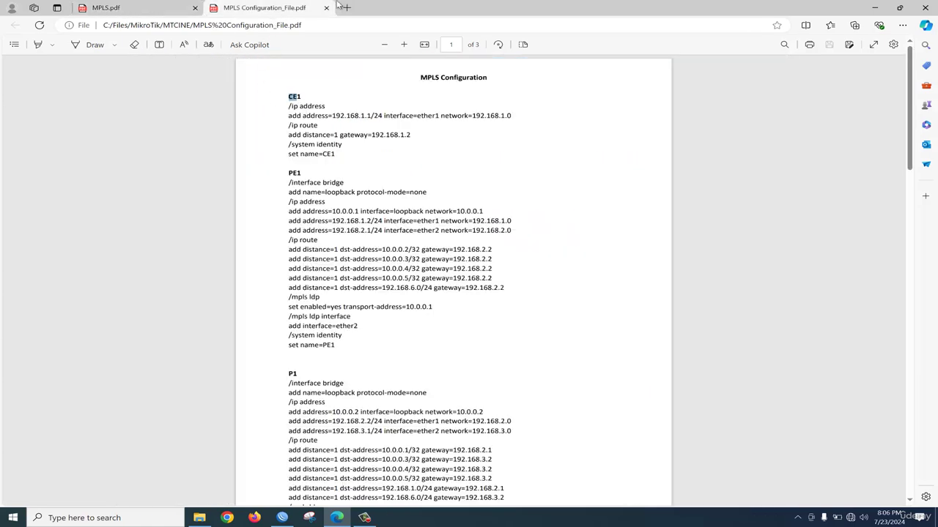
{"action": "left_click_drag", "start_coordinate": [274, 9], "coordinate": [705, 61]}
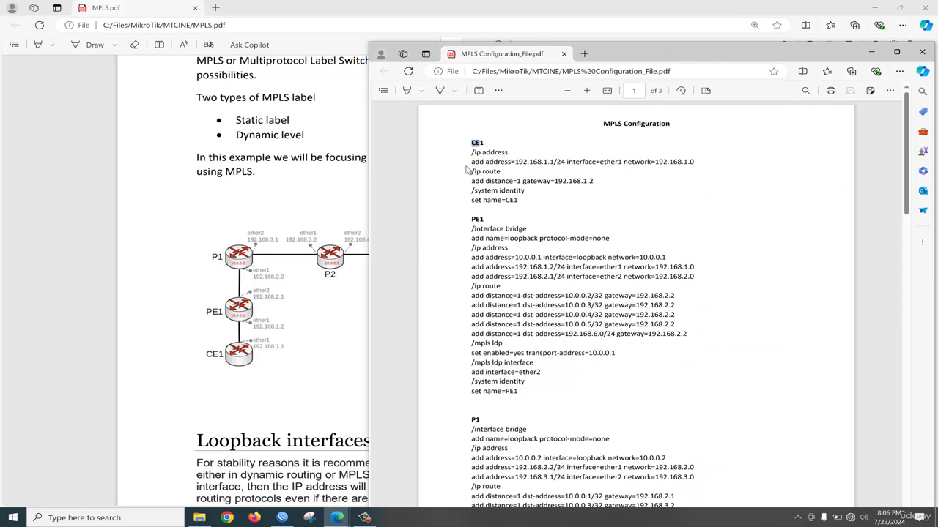
{"action": "left_click_drag", "start_coordinate": [472, 156], "coordinate": [670, 174]}
{"action": "left_click_drag", "start_coordinate": [471, 181], "coordinate": [579, 183]}
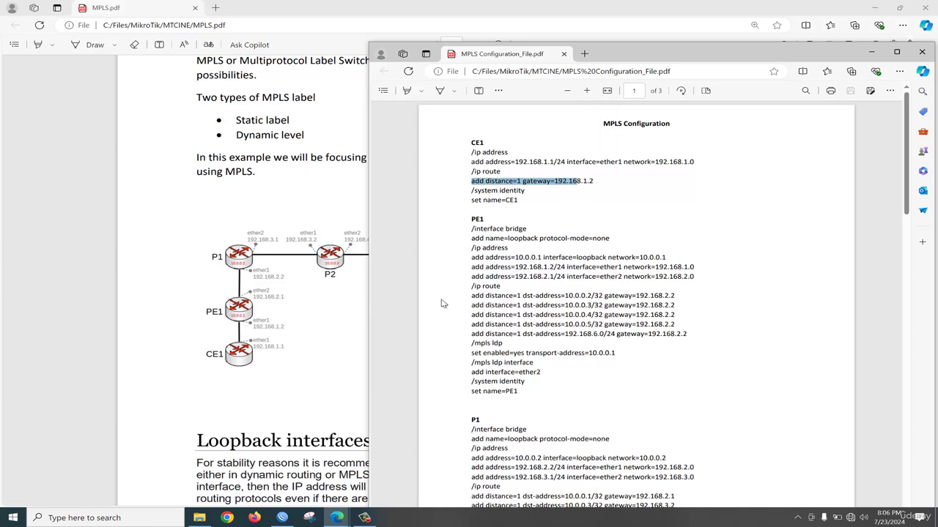
{"action": "left_click_drag", "start_coordinate": [516, 203], "coordinate": [471, 152]}
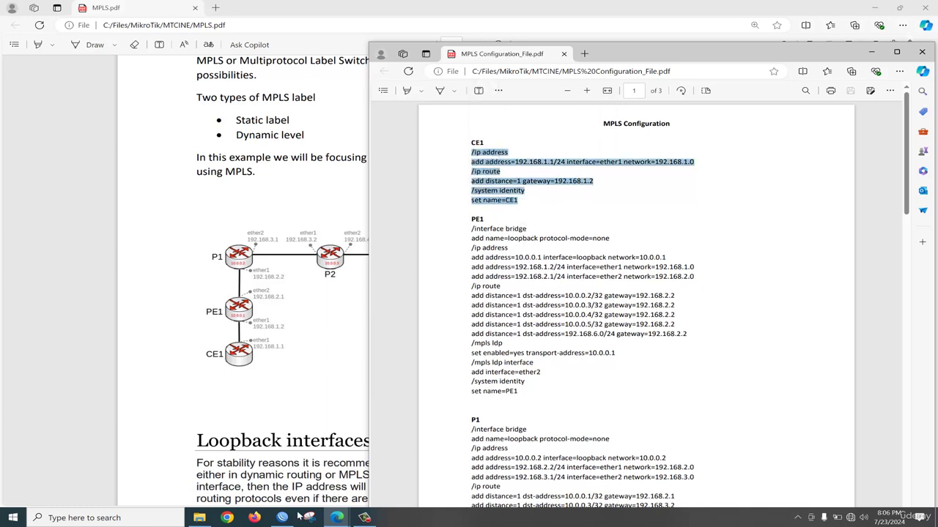
Connect WinBox to the first neighbor router, dismissing the change-password prompt
{"action": "mouse_move", "coordinate": [290, 519]}
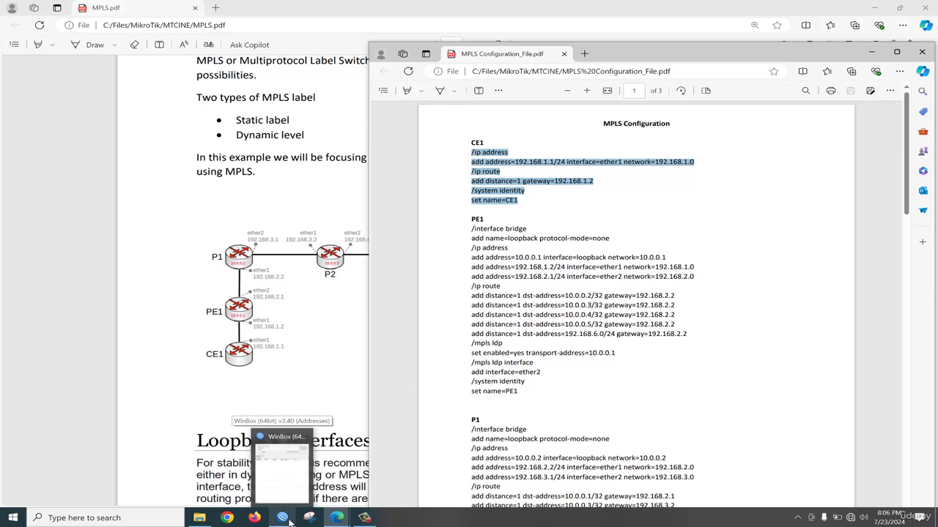
{"action": "left_click", "coordinate": [282, 469]}
{"action": "left_click_drag", "start_coordinate": [549, 33], "coordinate": [734, 143]}
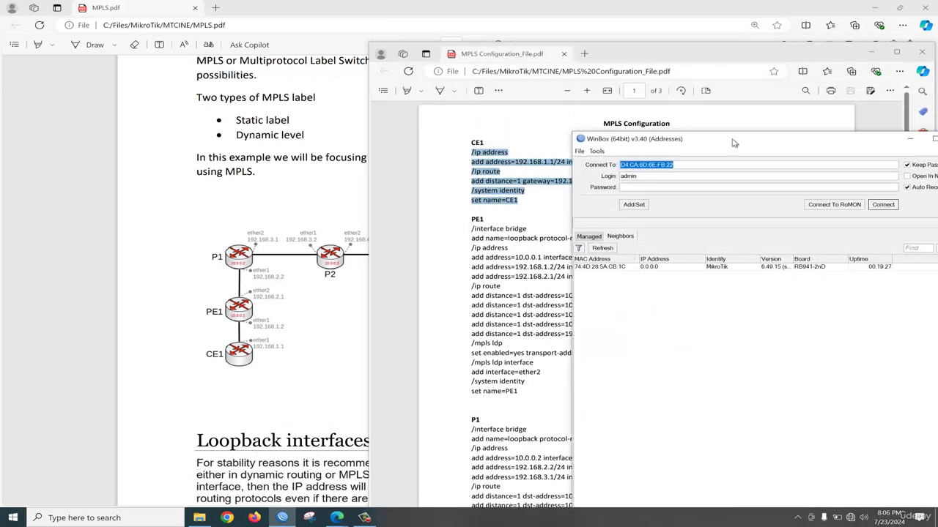
{"action": "left_click", "coordinate": [615, 268]}
{"action": "left_click", "coordinate": [883, 204]}
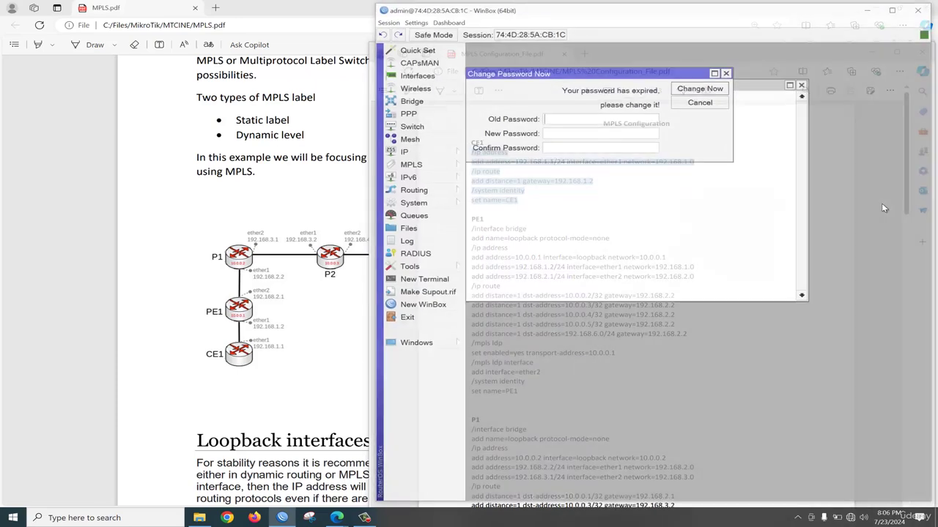
{"action": "key", "text": "Escape"}
In a new terminal, answer n to the license prompt and set a new admin password
{"action": "left_click", "coordinate": [419, 280]}
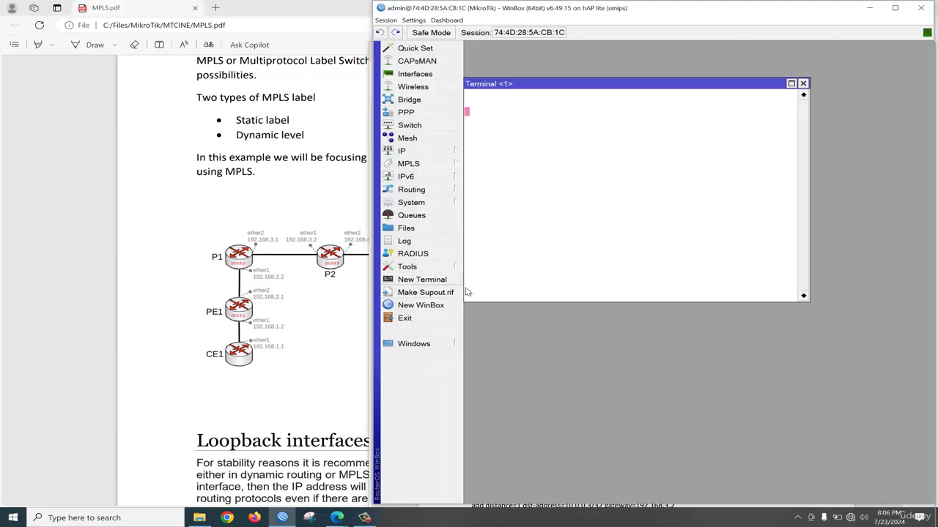
{"action": "type", "text": "n"}
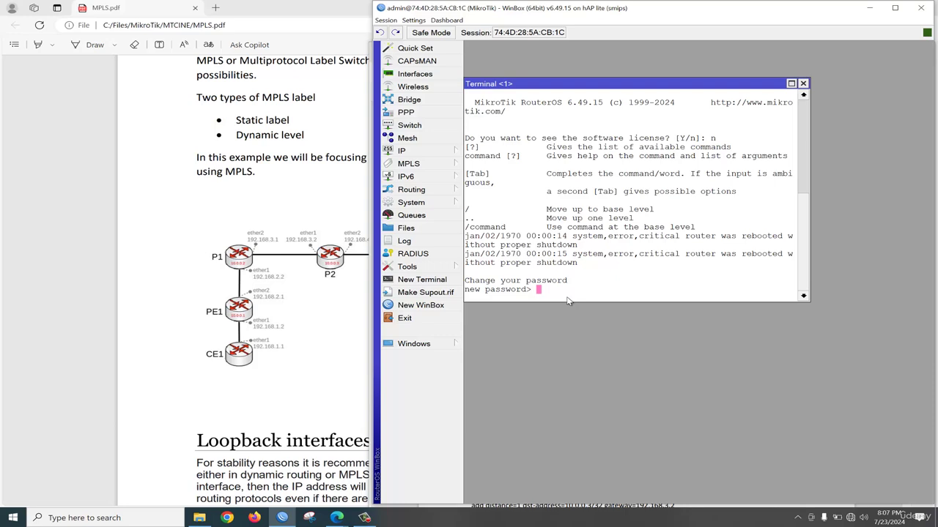
{"action": "type", "text": "****"}
{"action": "key", "text": "Return"}
{"action": "type", "text": "****"}
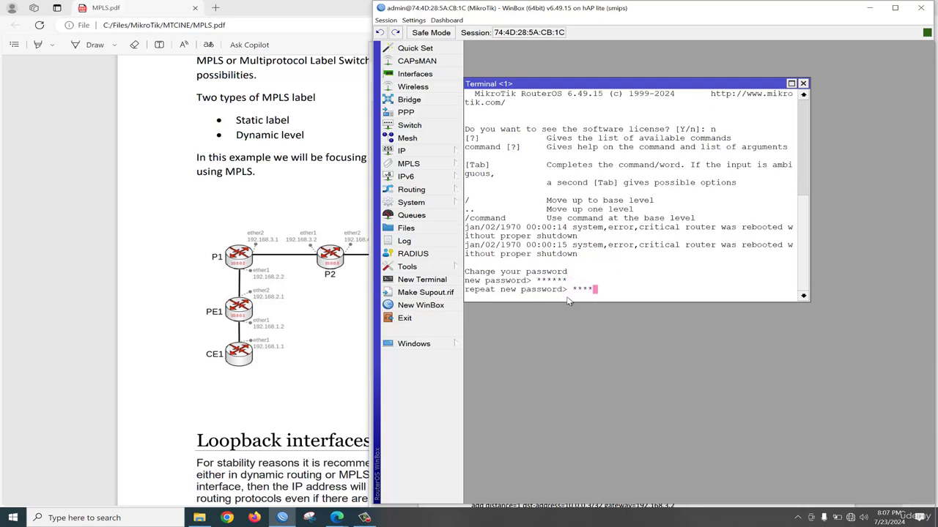
{"action": "type", "text": "**"}
{"action": "key", "text": "Return"}
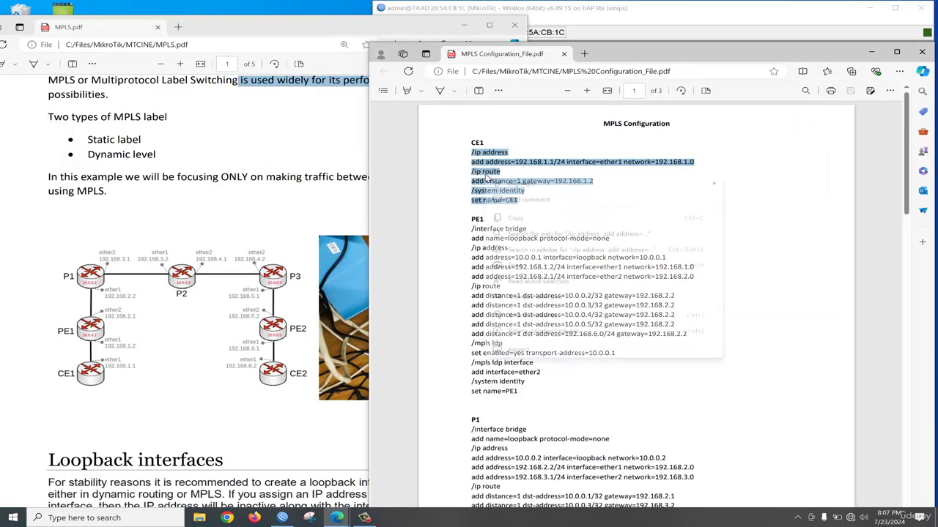
Copy the CE1 commands from the PDF and paste them into the router terminal
{"action": "right_click", "coordinate": [504, 175]}
{"action": "left_click", "coordinate": [513, 218]}
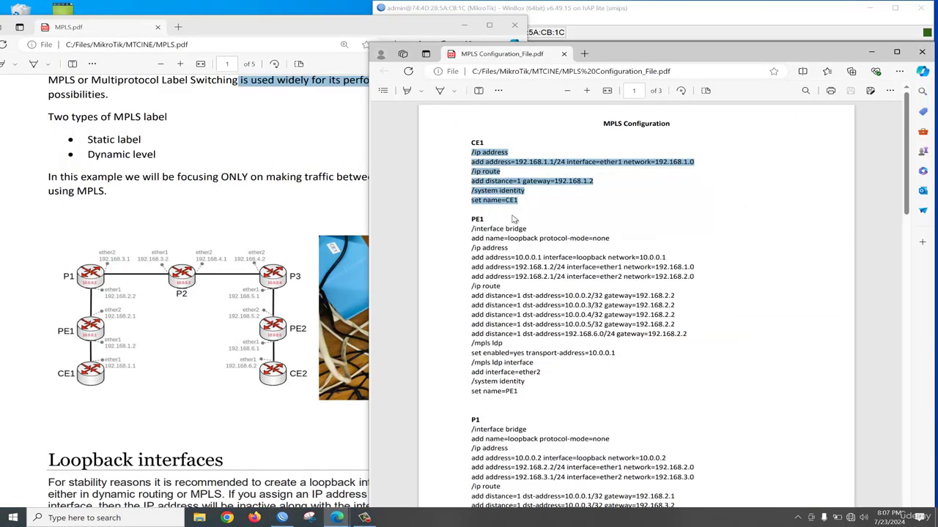
{"action": "left_click", "coordinate": [728, 13]}
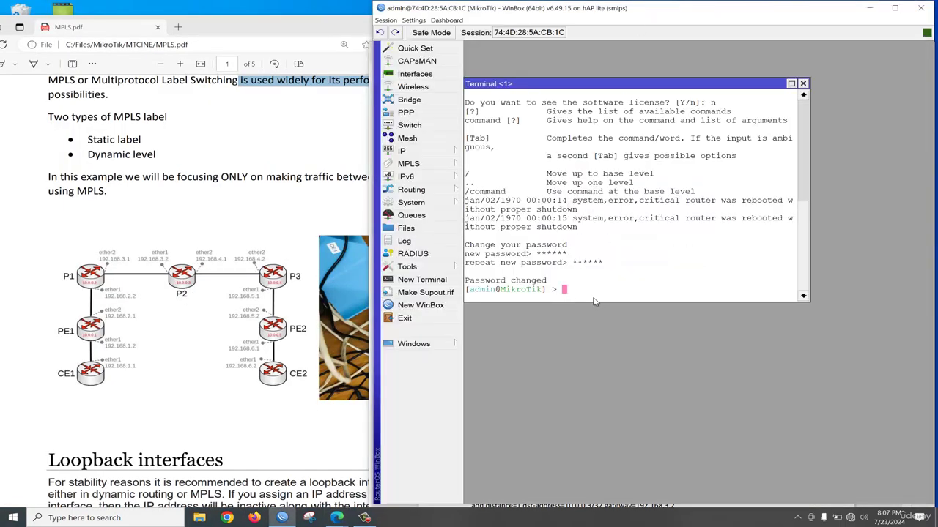
{"action": "right_click", "coordinate": [594, 295]}
{"action": "left_click", "coordinate": [615, 330]}
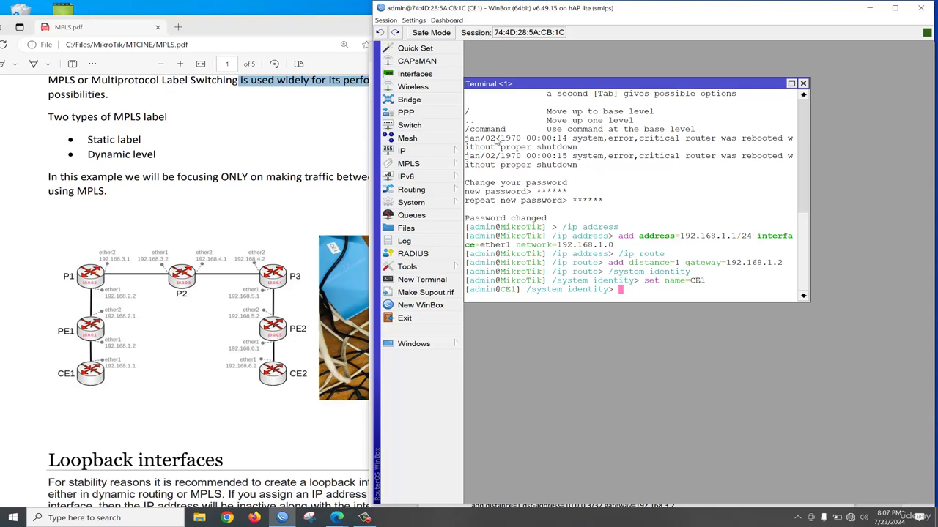
Check CE1's address 192.168.1.1/24 and its routes, then minimize WinBox
{"action": "left_click", "coordinate": [434, 151]}
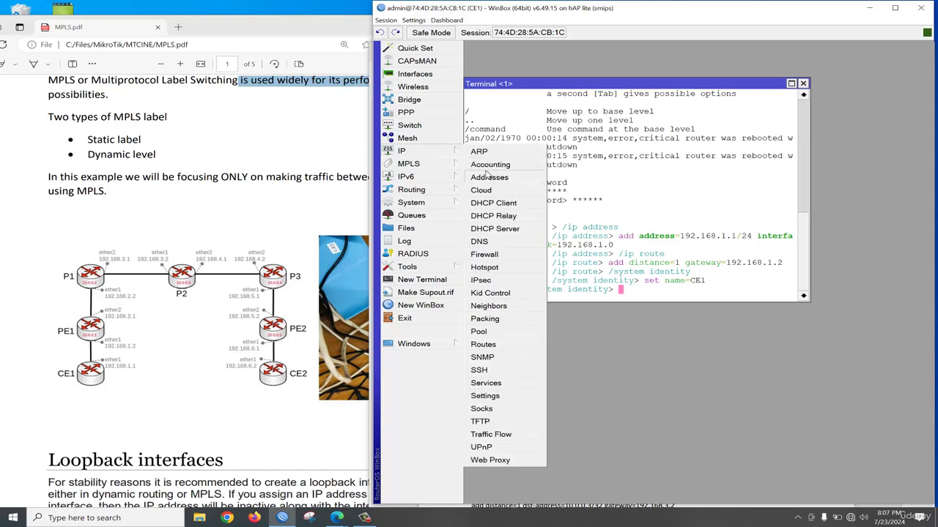
{"action": "left_click", "coordinate": [489, 177]}
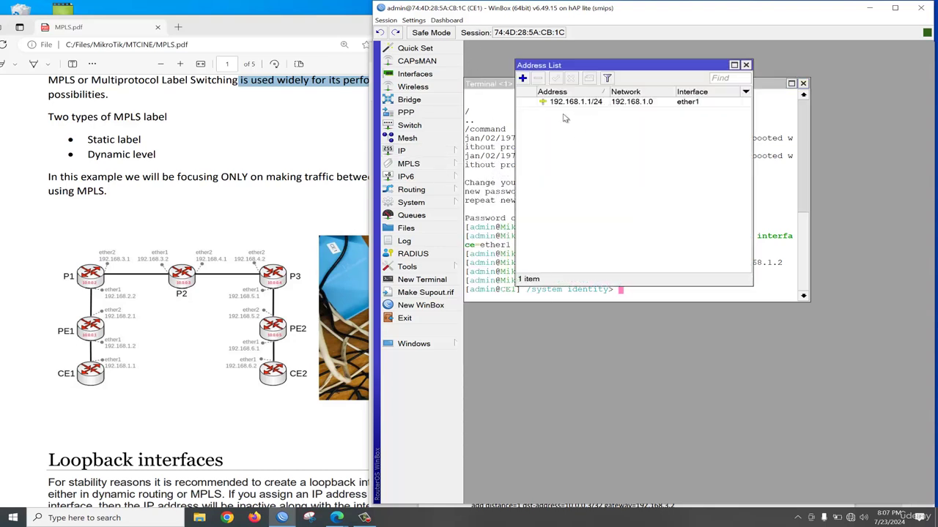
{"action": "left_click", "coordinate": [430, 151]}
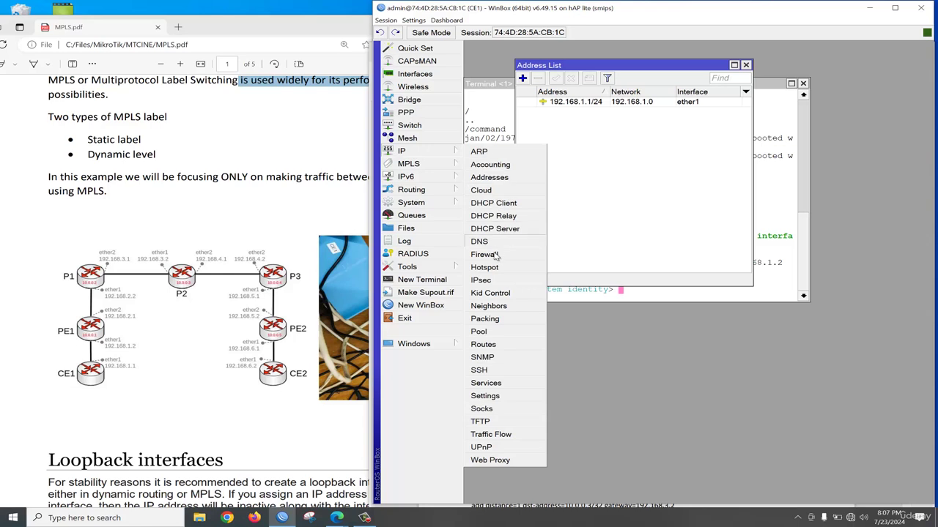
{"action": "left_click", "coordinate": [485, 345]}
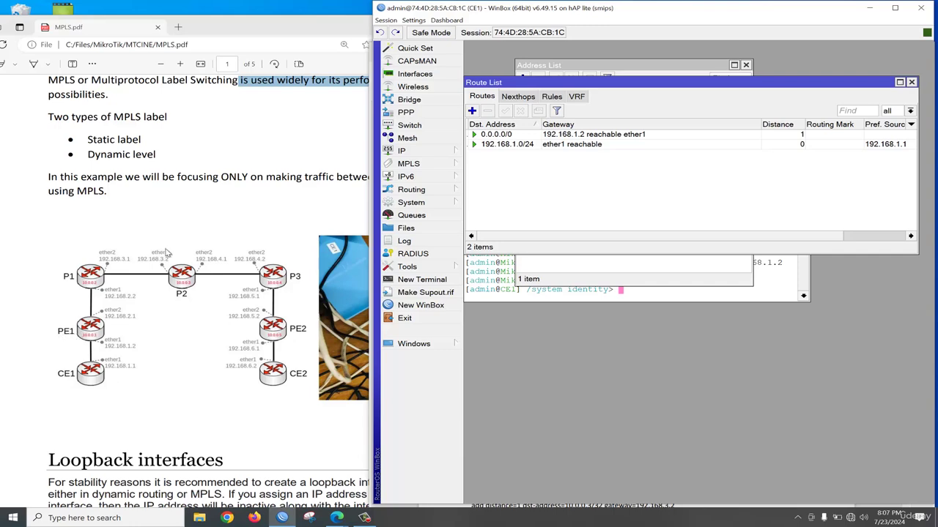
{"action": "left_click", "coordinate": [868, 14]}
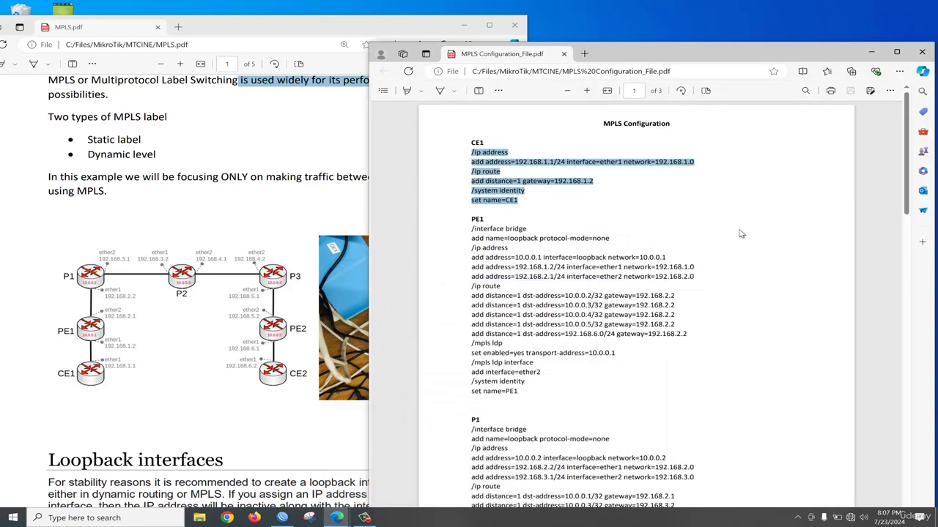
Connect to the second neighbor router, skip the password change, close its terminal, and enlarge WinBox
{"action": "left_click", "coordinate": [872, 56]}
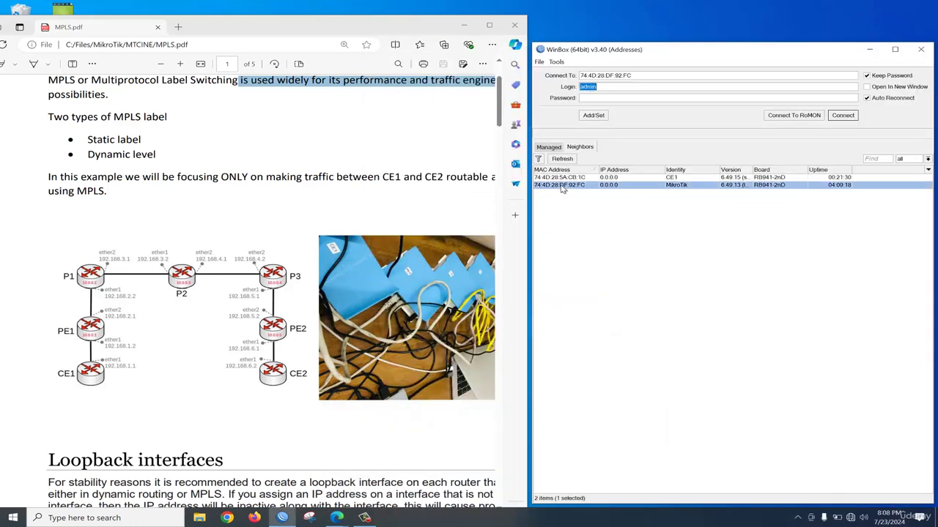
{"action": "left_click", "coordinate": [845, 118]}
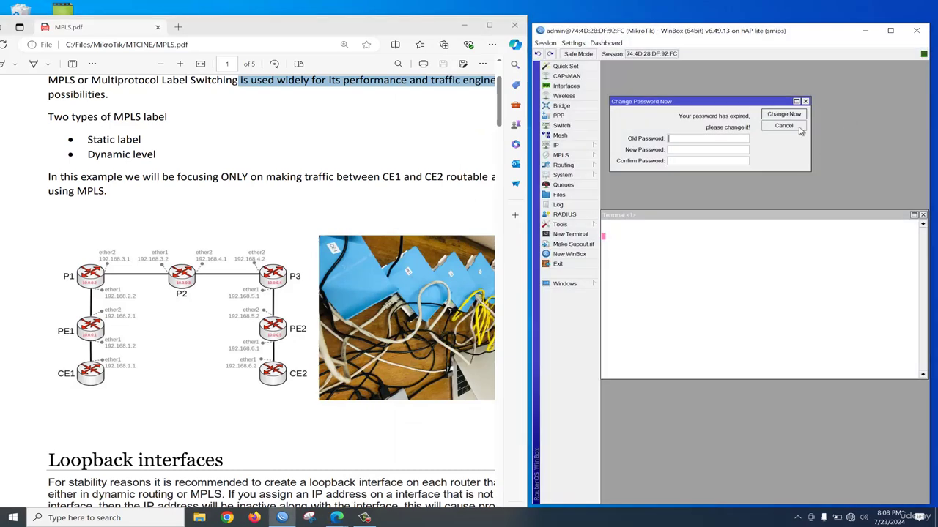
{"action": "left_click", "coordinate": [805, 101]}
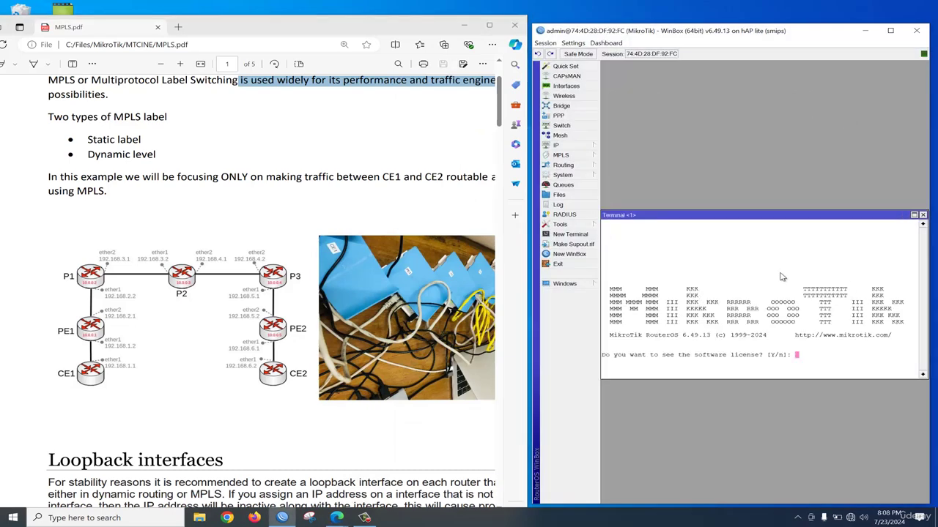
{"action": "left_click", "coordinate": [922, 216]}
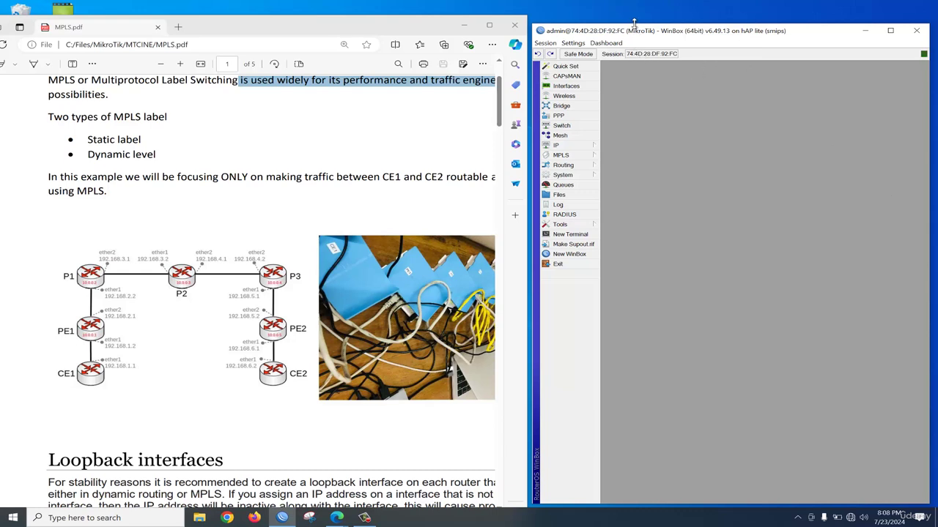
{"action": "left_click_drag", "start_coordinate": [634, 22], "coordinate": [634, 6]}
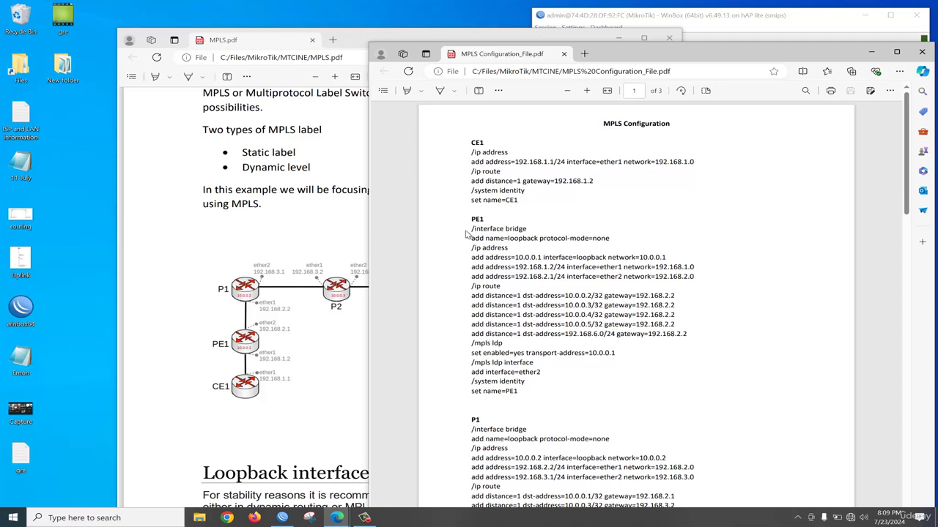
Select and copy the entire PE1 configuration block in the PDF
{"action": "left_click_drag", "start_coordinate": [469, 229], "coordinate": [578, 306]}
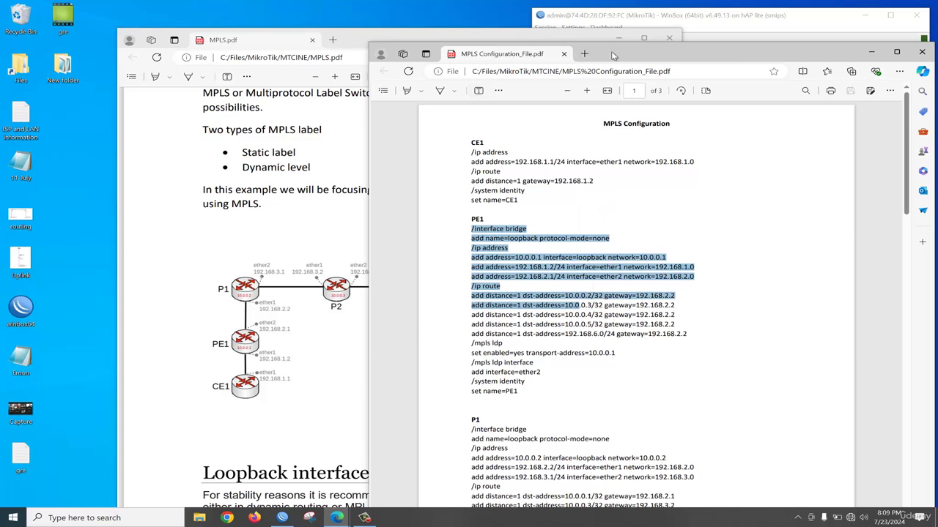
{"action": "left_click_drag", "start_coordinate": [614, 55], "coordinate": [766, 58]}
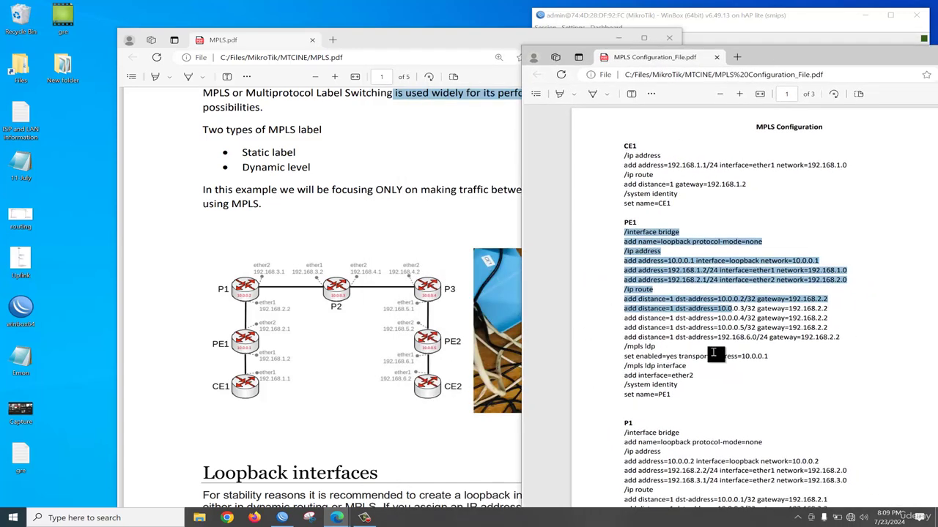
{"action": "left_click", "coordinate": [631, 353]}
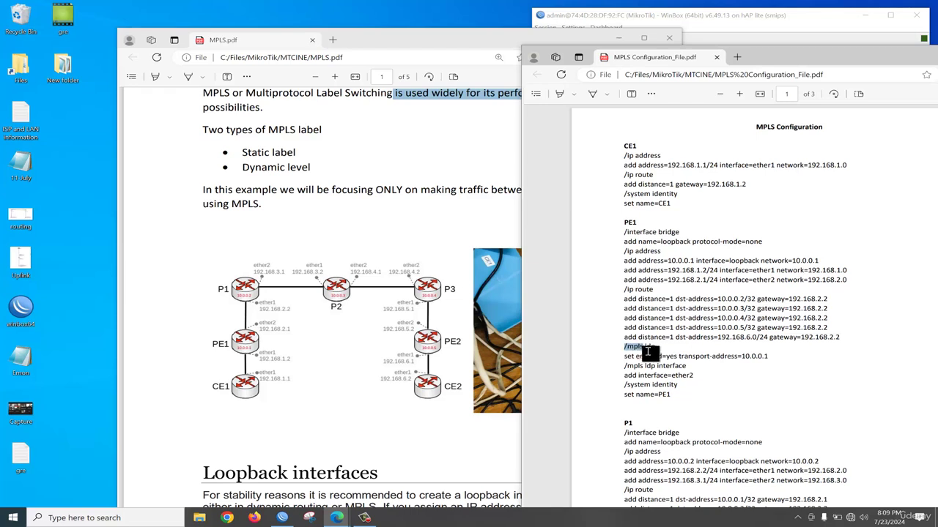
{"action": "left_click_drag", "start_coordinate": [648, 353], "coordinate": [771, 357]}
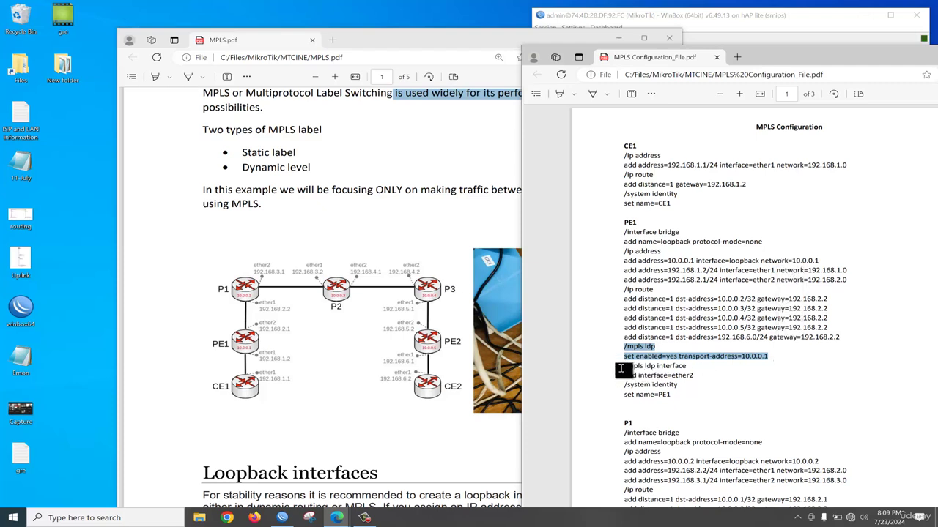
{"action": "double_click", "coordinate": [674, 375]}
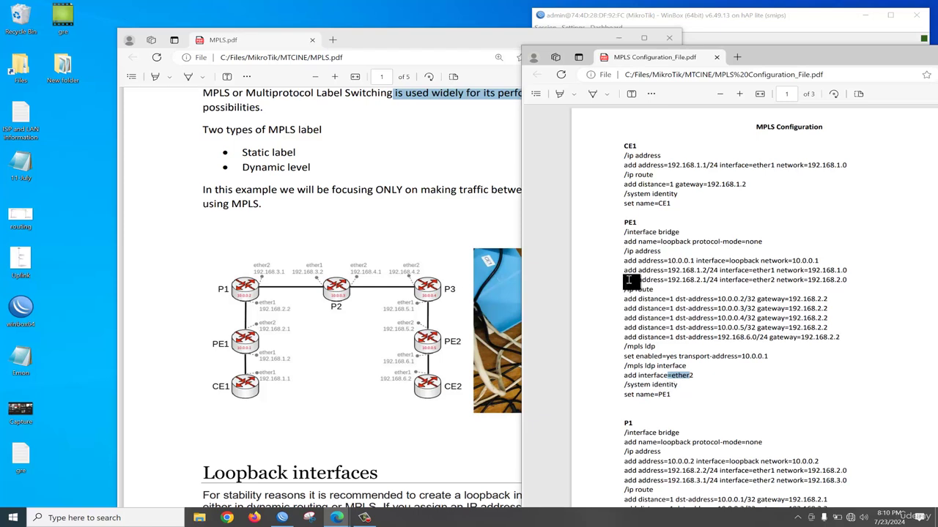
{"action": "left_click_drag", "start_coordinate": [670, 258], "coordinate": [678, 409]}
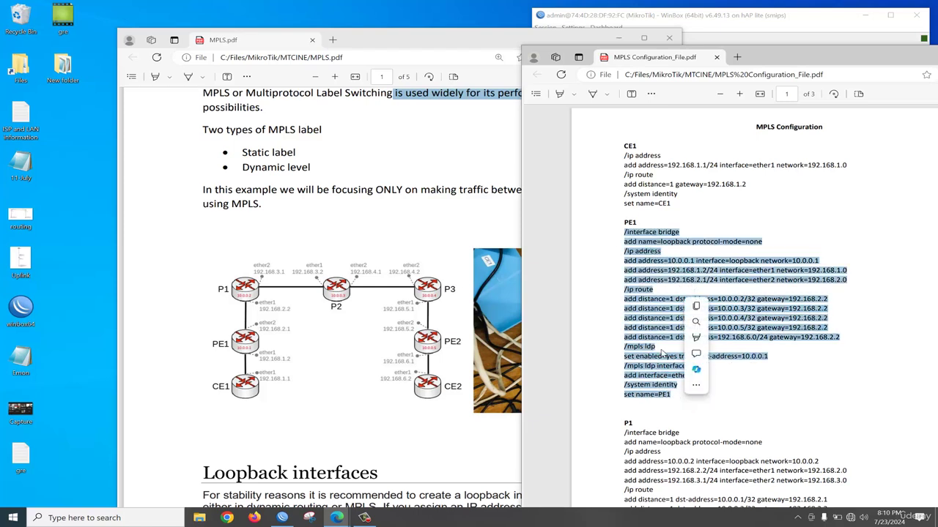
{"action": "right_click", "coordinate": [655, 322]}
{"action": "left_click", "coordinate": [683, 364]}
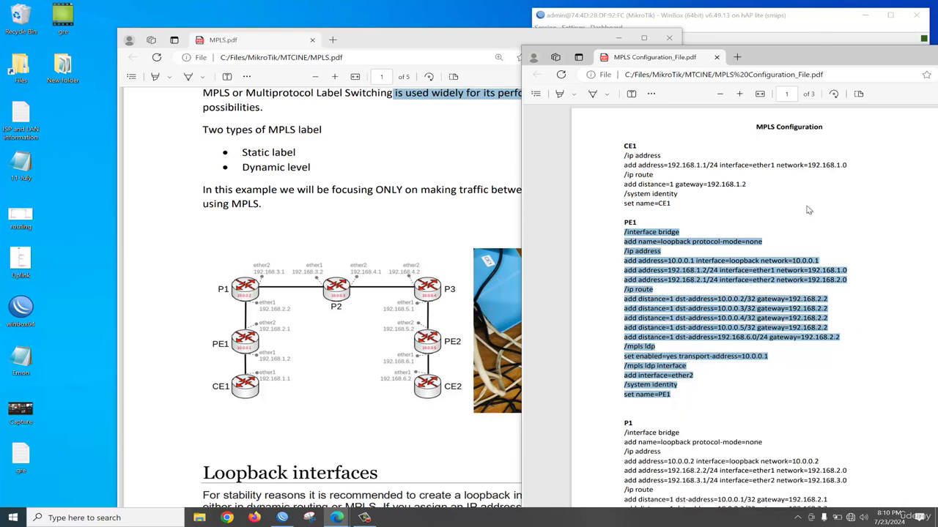
{"action": "left_click", "coordinate": [788, 47]}
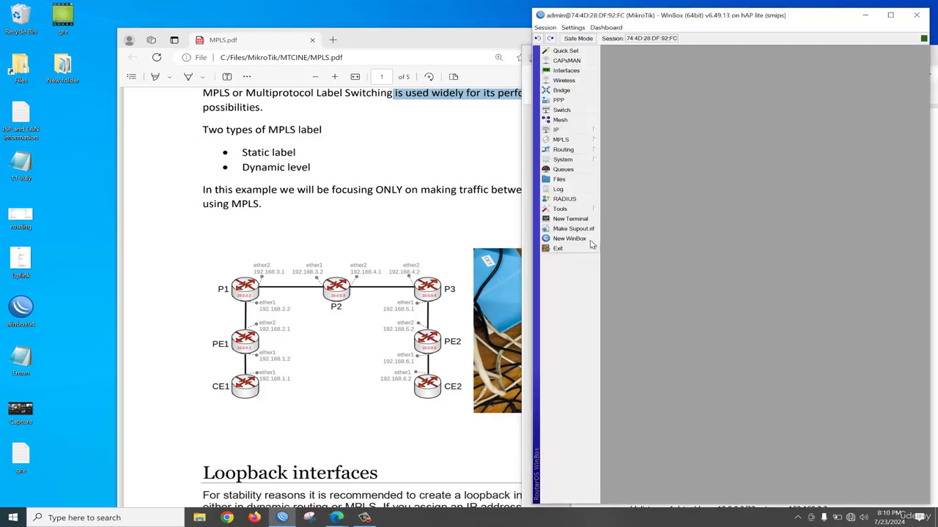
Paste the copied PE1 commands into a new terminal on the router
{"action": "left_click", "coordinate": [570, 219]}
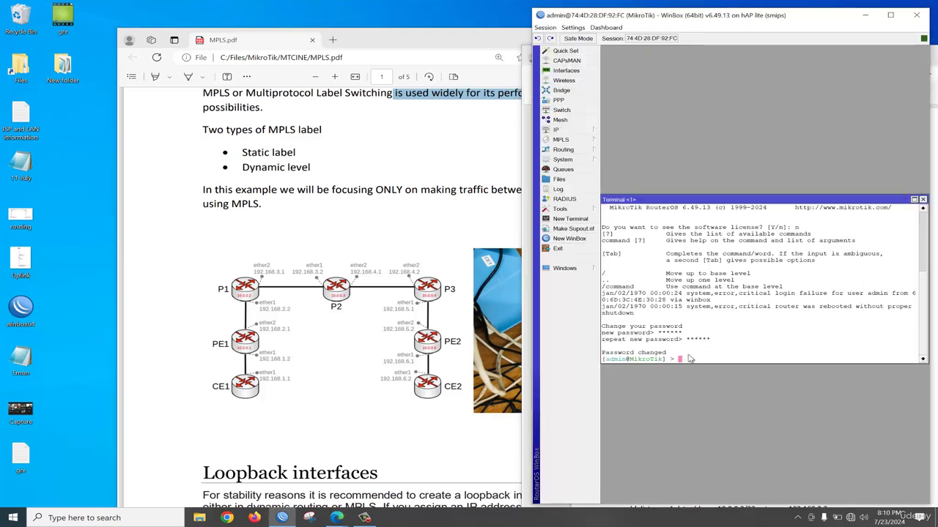
{"action": "right_click", "coordinate": [688, 358]}
{"action": "left_click", "coordinate": [724, 396]}
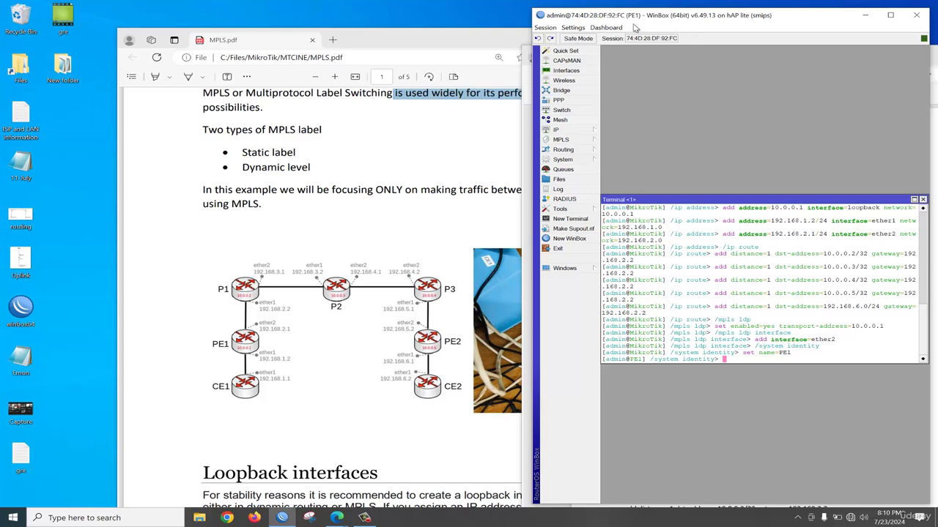
Verify ether2 in PE1's MPLS LDP interface list, then connect to the SASTECH router
{"action": "left_click", "coordinate": [588, 143]}
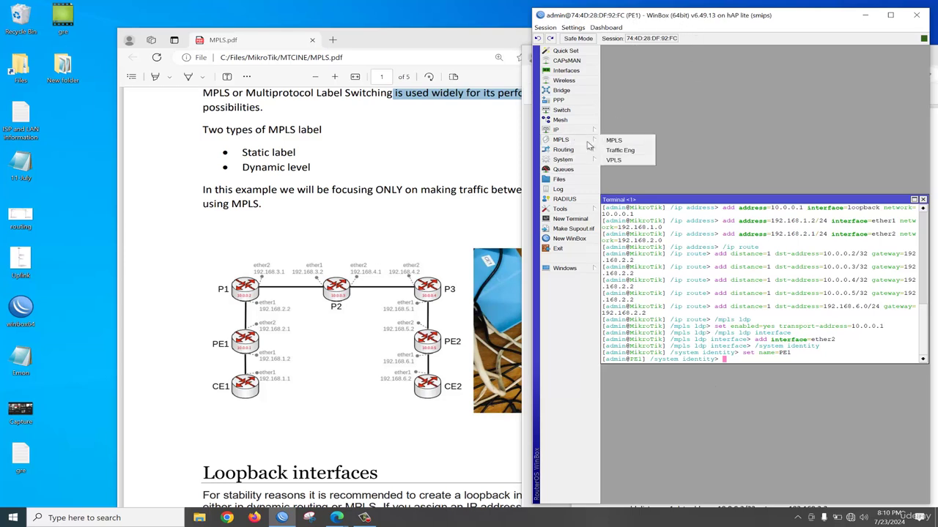
{"action": "left_click", "coordinate": [619, 142]}
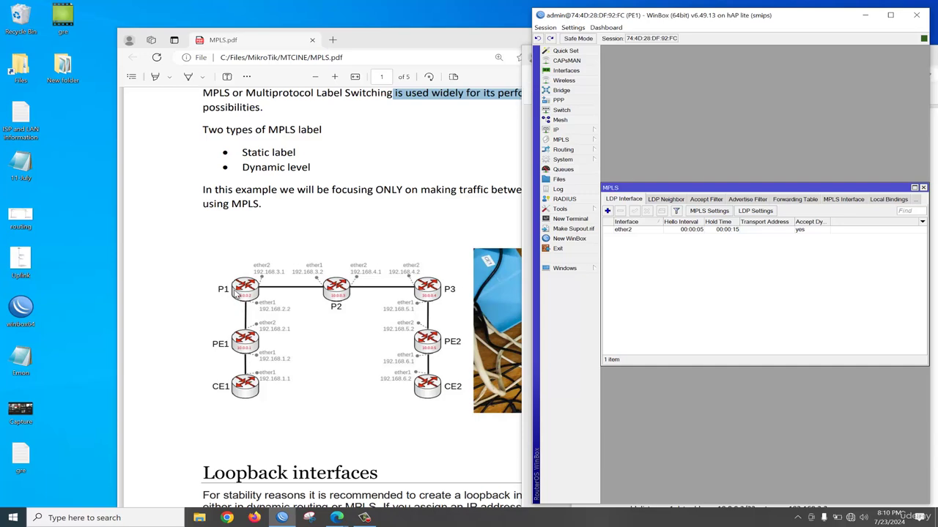
{"action": "left_click", "coordinate": [917, 16]}
{"action": "left_click", "coordinate": [573, 188]}
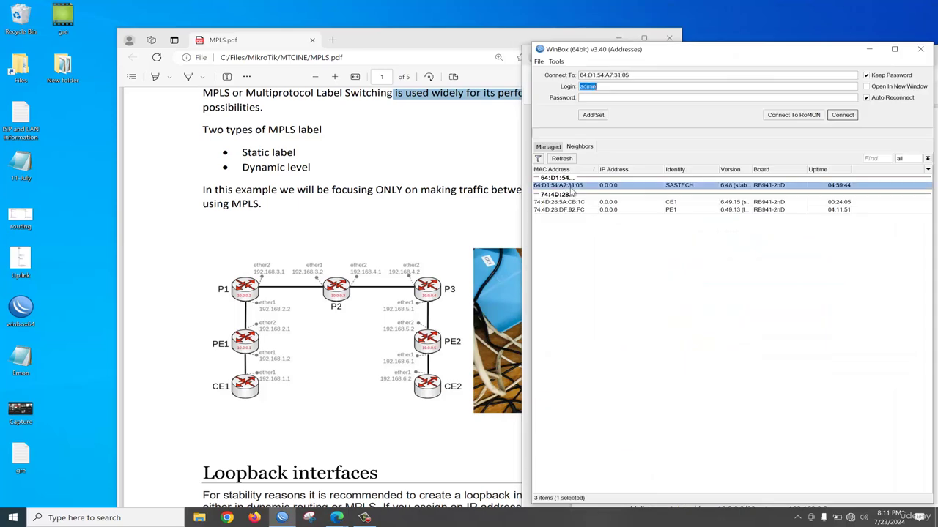
{"action": "left_click", "coordinate": [842, 115]}
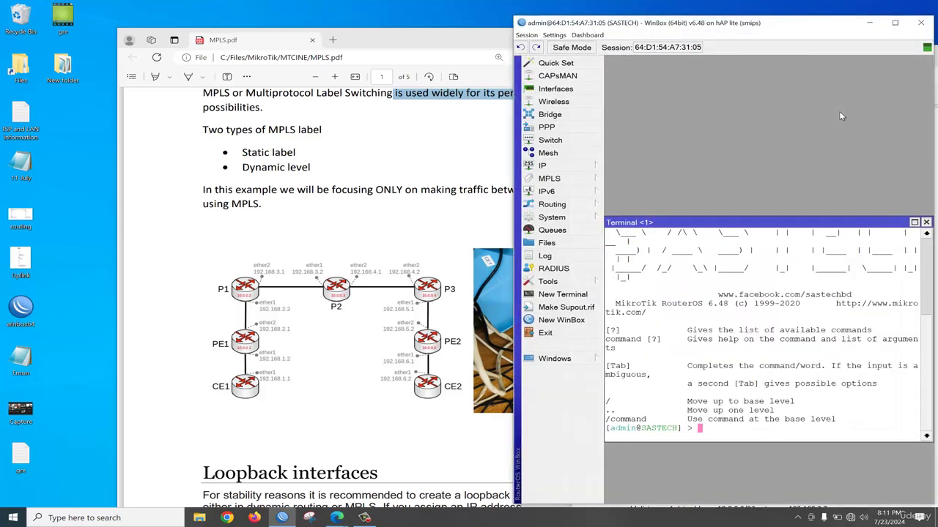
{"action": "scroll", "coordinate": [770, 300], "scroll_direction": "down", "scroll_amount": 1}
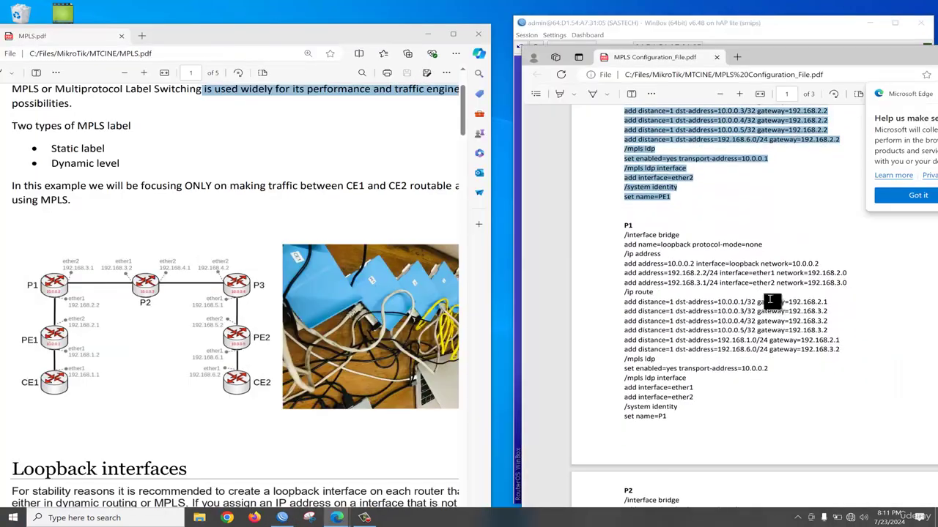
Select the full P1 configuration block in the PDF, from addresses through system identity
{"action": "left_click", "coordinate": [909, 199]}
{"action": "left_click", "coordinate": [622, 240]}
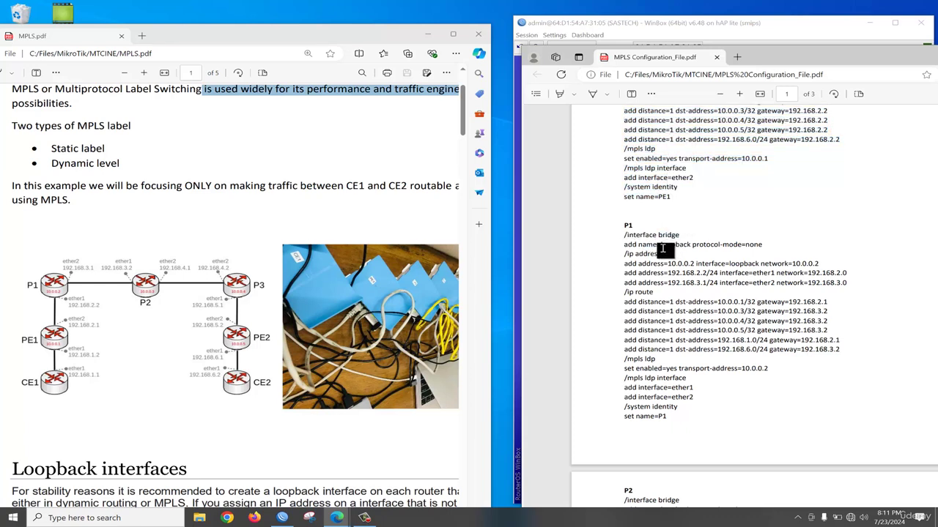
{"action": "left_click_drag", "start_coordinate": [652, 245], "coordinate": [703, 245]}
{"action": "left_click_drag", "start_coordinate": [624, 254], "coordinate": [844, 351]}
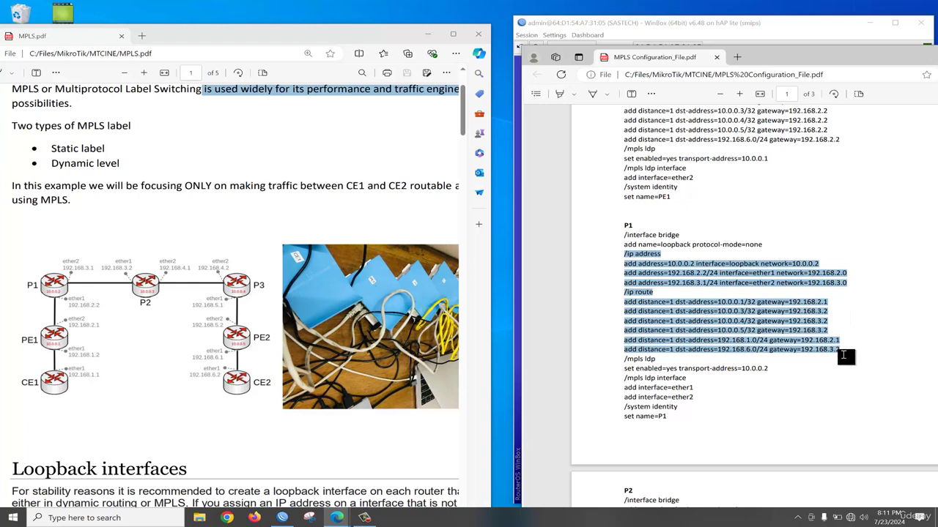
{"action": "mouse_move", "coordinate": [794, 374]}
{"action": "left_mouse_down"}
{"action": "mouse_move", "coordinate": [707, 378]}
{"action": "mouse_move", "coordinate": [813, 374]}
{"action": "mouse_move", "coordinate": [782, 372]}
{"action": "left_mouse_up"}
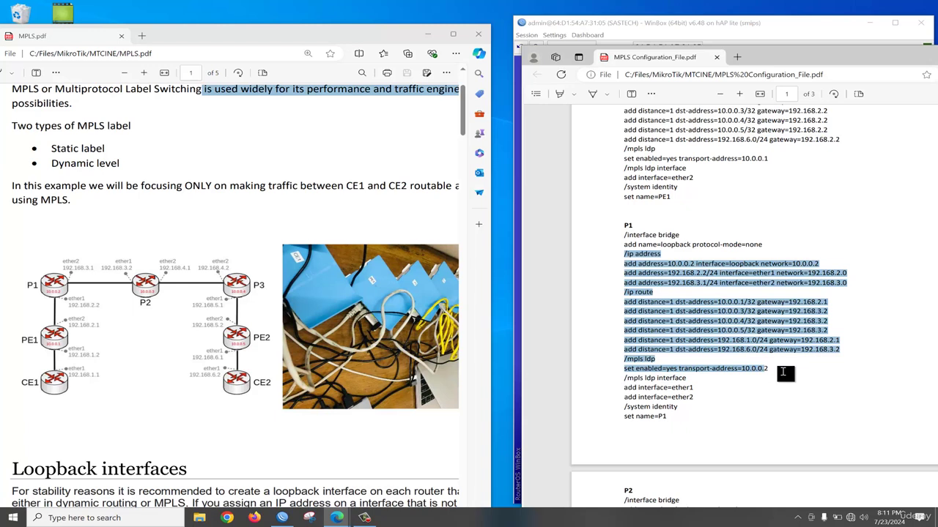
{"action": "left_click_drag", "start_coordinate": [783, 373], "coordinate": [731, 397]}
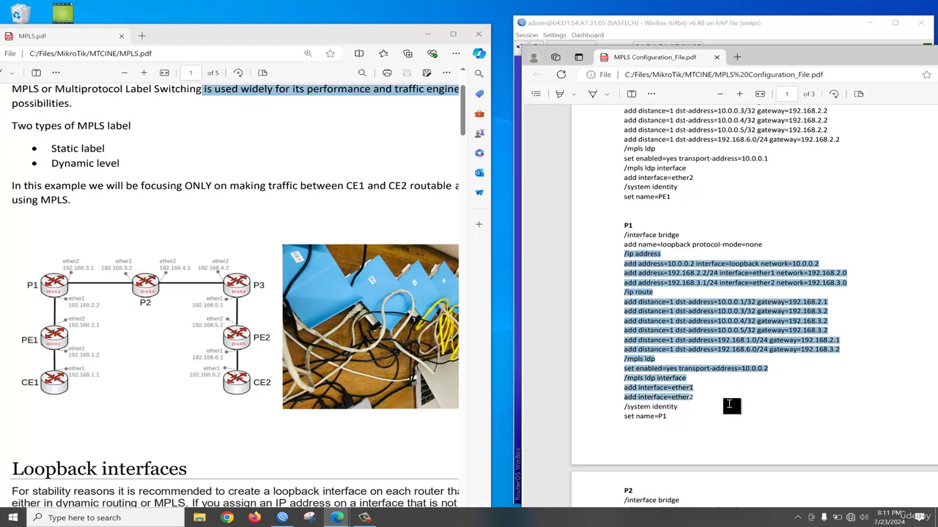
{"action": "left_click_drag", "start_coordinate": [691, 423], "coordinate": [669, 425]}
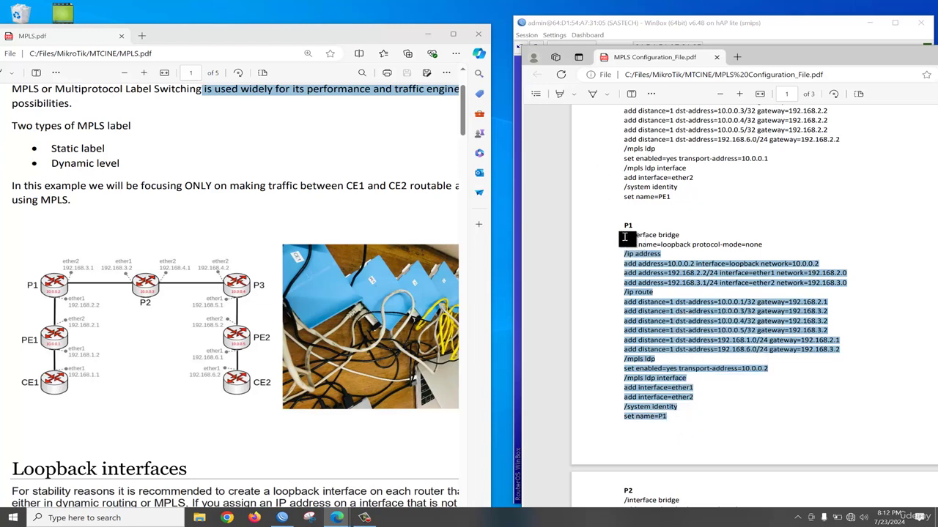
{"action": "left_click_drag", "start_coordinate": [624, 235], "coordinate": [669, 423]}
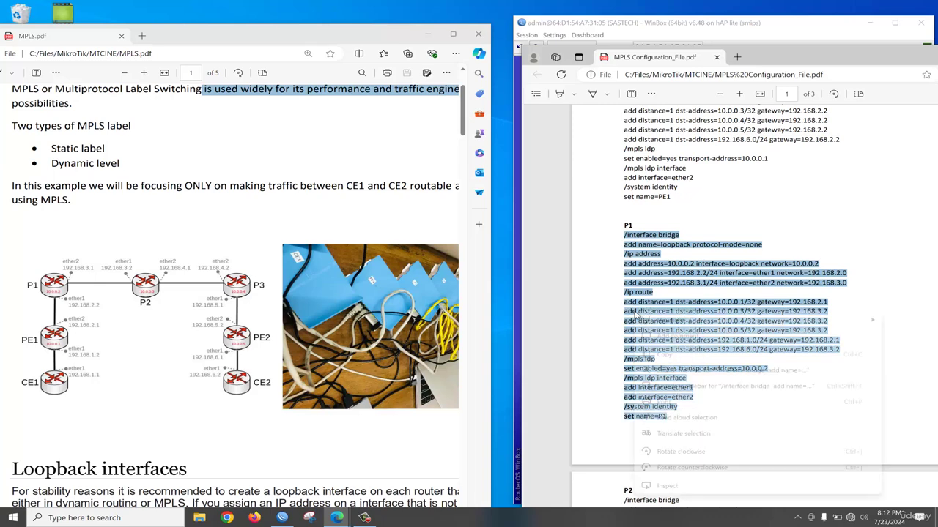
Copy the P1 block and minimize the PDF to reveal the WinBox terminal
{"action": "right_click", "coordinate": [634, 312]}
{"action": "left_click", "coordinate": [669, 358]}
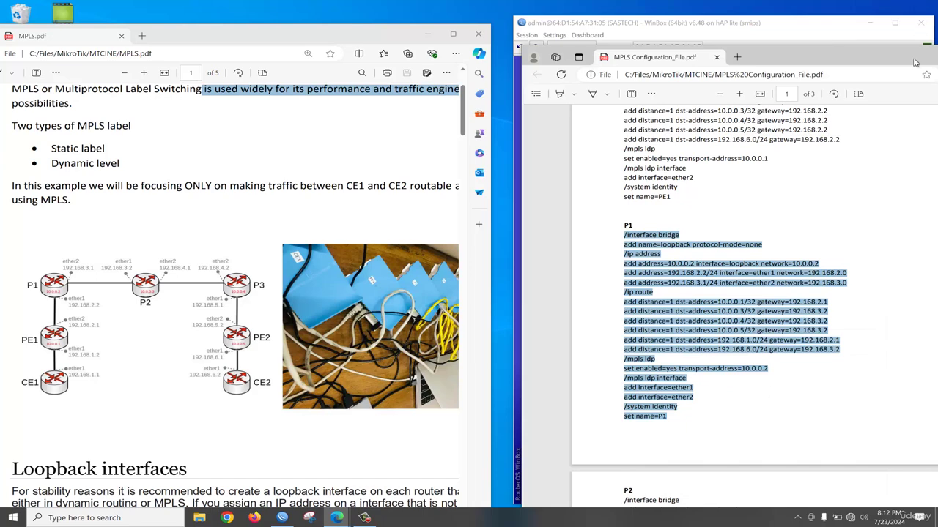
{"action": "left_click_drag", "start_coordinate": [887, 66], "coordinate": [634, 94]}
{"action": "left_click", "coordinate": [683, 91]}
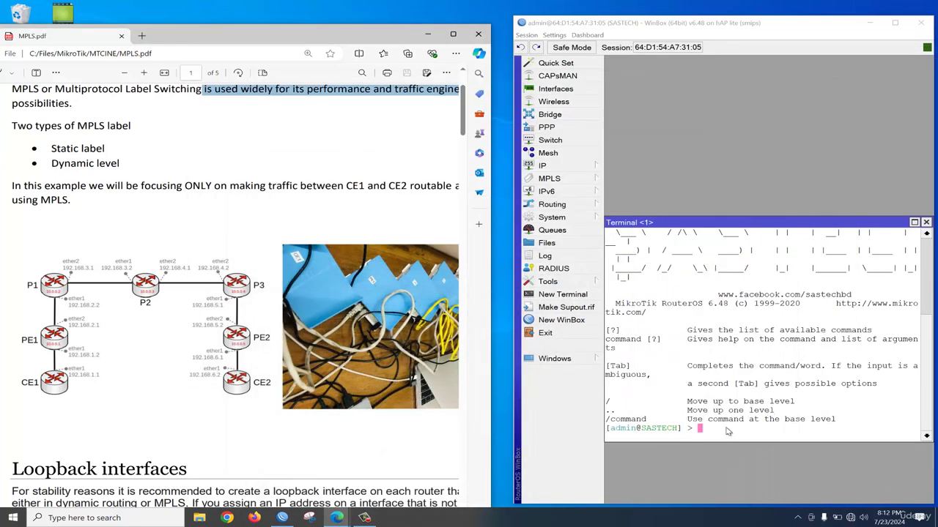
Paste the P1 commands into the terminal, then open the next router's session, skipping the password change
{"action": "right_click", "coordinate": [727, 432]}
{"action": "left_click", "coordinate": [757, 462]}
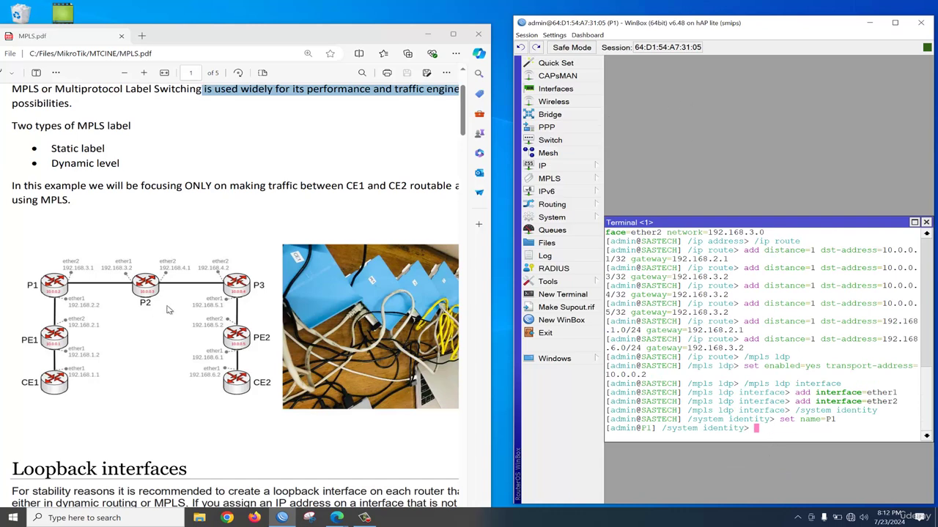
{"action": "left_click", "coordinate": [869, 23]}
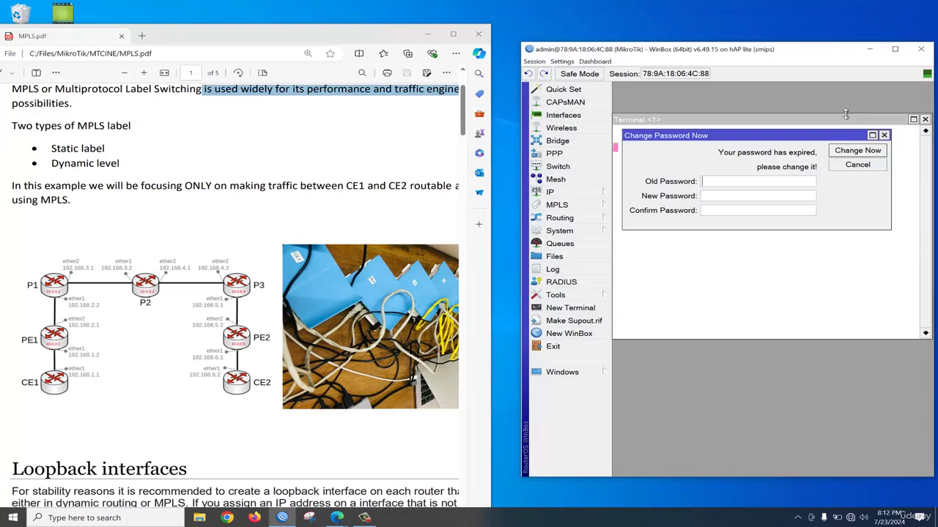
{"action": "left_click", "coordinate": [863, 165]}
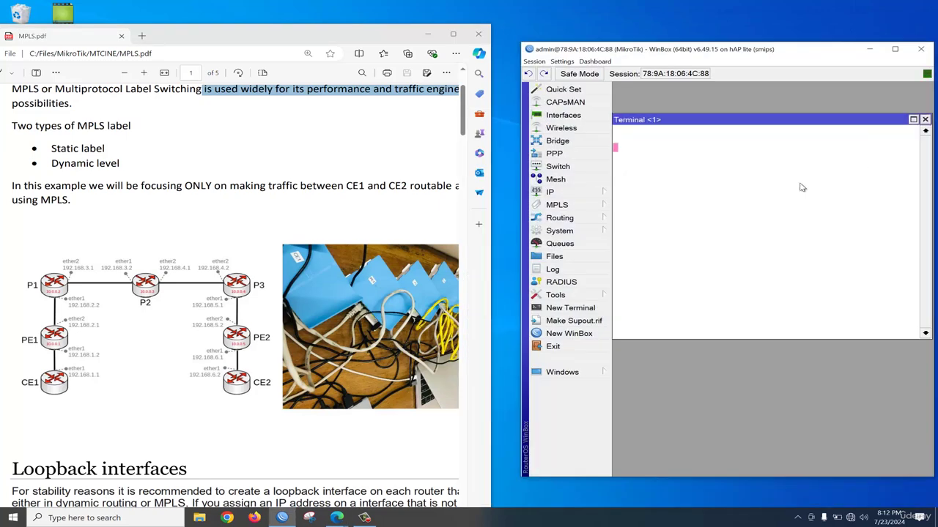
{"action": "mouse_move", "coordinate": [336, 518]}
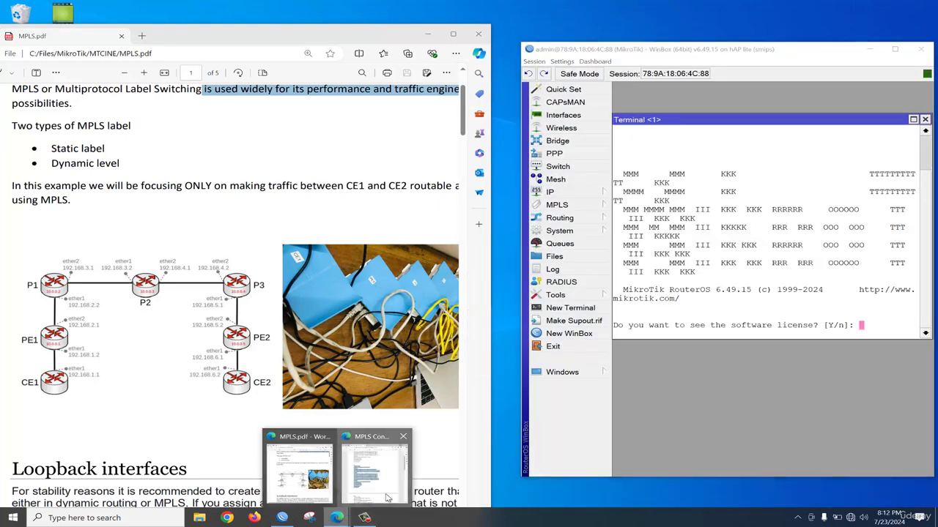
{"action": "left_click", "coordinate": [374, 469]}
Copy the full P2 block from page 2 of the PDF, through the mpls ldp settings and set name=P2
{"action": "left_click_drag", "start_coordinate": [473, 84], "coordinate": [635, 49]}
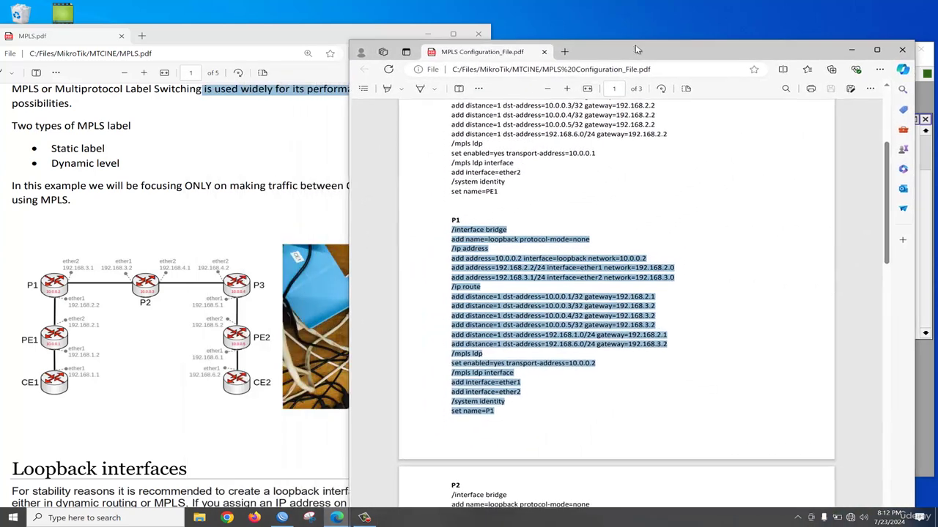
{"action": "scroll", "coordinate": [566, 364], "scroll_direction": "down", "scroll_amount": 5}
{"action": "scroll", "coordinate": [567, 363], "scroll_direction": "down", "scroll_amount": 2}
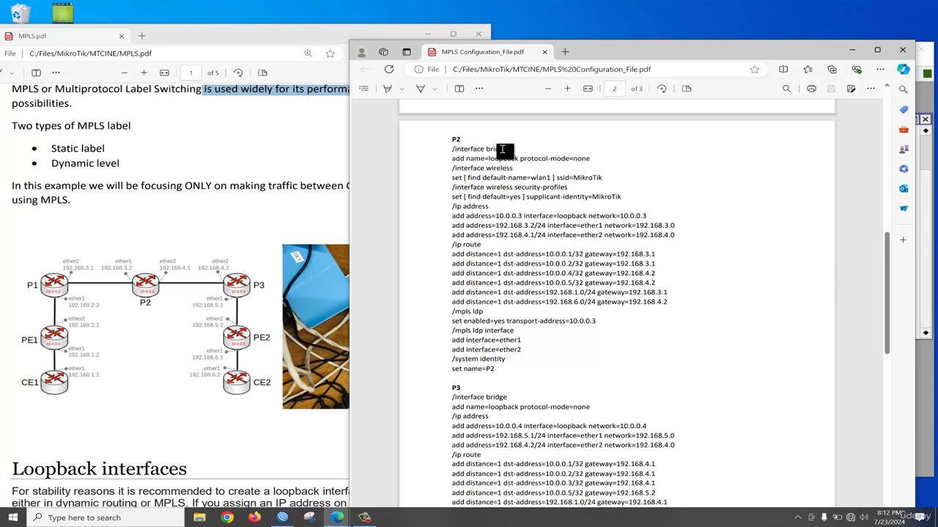
{"action": "left_click_drag", "start_coordinate": [452, 146], "coordinate": [672, 303]}
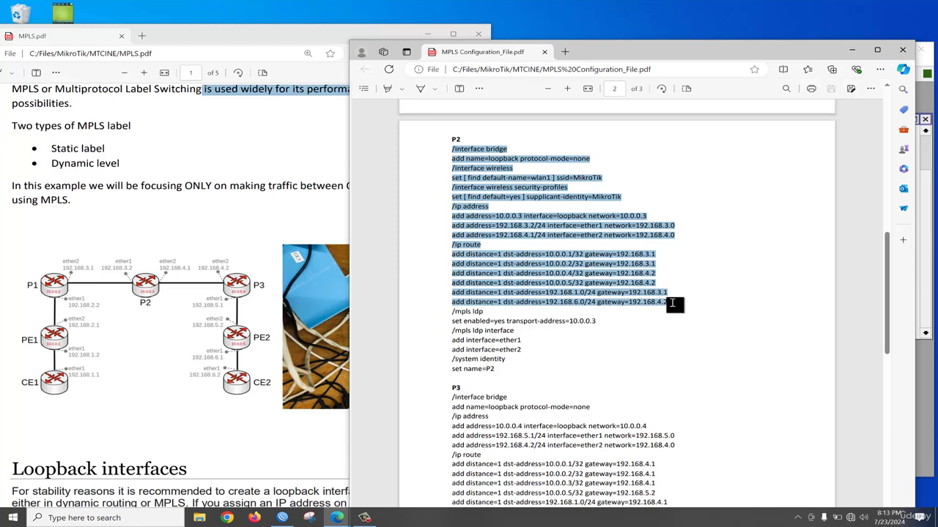
{"action": "left_click_drag", "start_coordinate": [636, 317], "coordinate": [537, 352]}
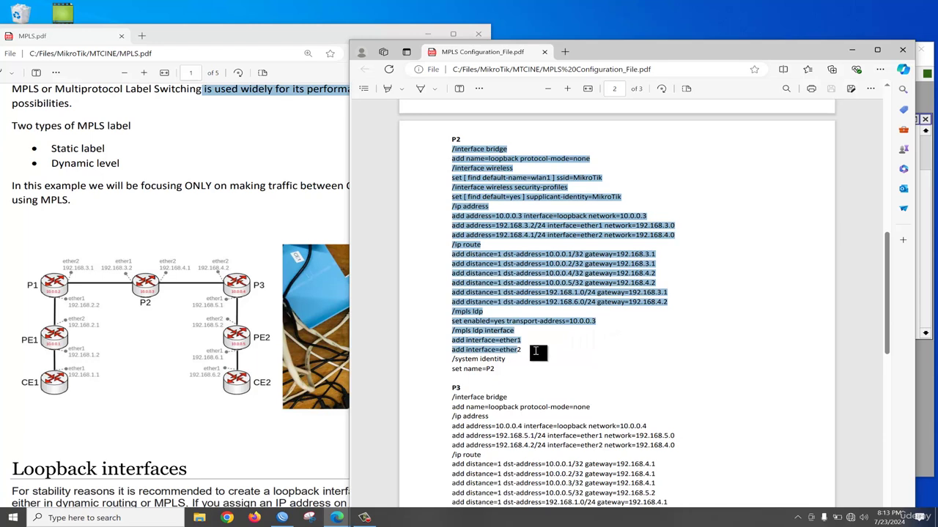
{"action": "left_click_drag", "start_coordinate": [514, 370], "coordinate": [501, 378]}
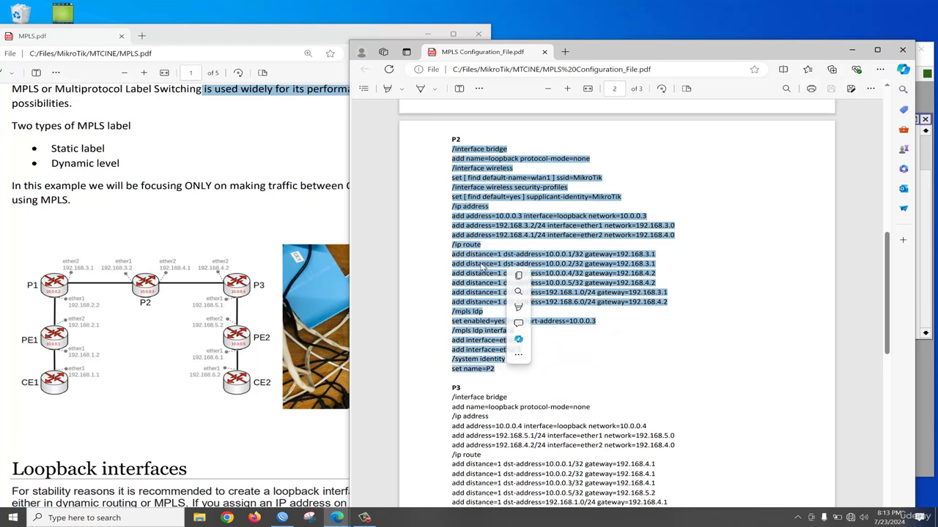
{"action": "right_click", "coordinate": [480, 265]}
{"action": "left_click", "coordinate": [510, 308]}
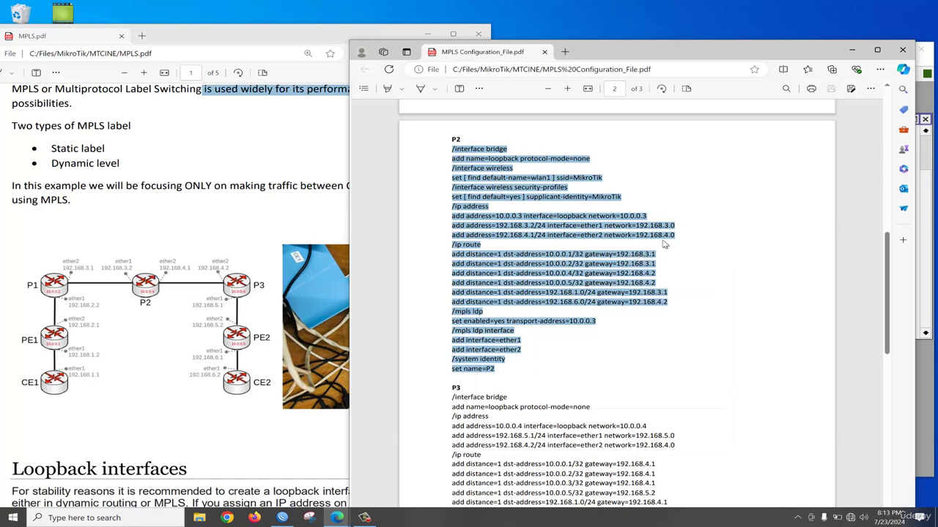
Answer n to the license prompt, set the new admin password twice, and paste the P2 commands into the terminal
{"action": "left_click", "coordinate": [852, 57]}
{"action": "type", "text": "n"}
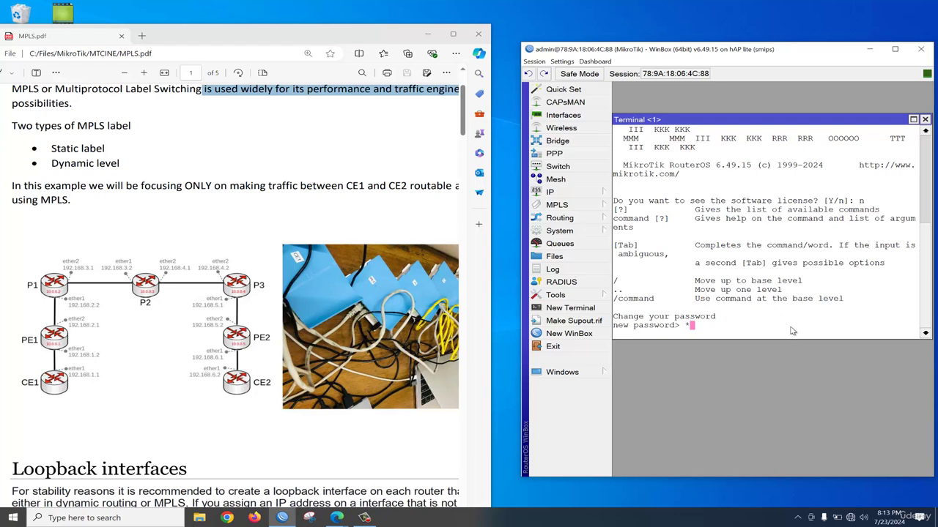
{"action": "key", "text": "Return"}
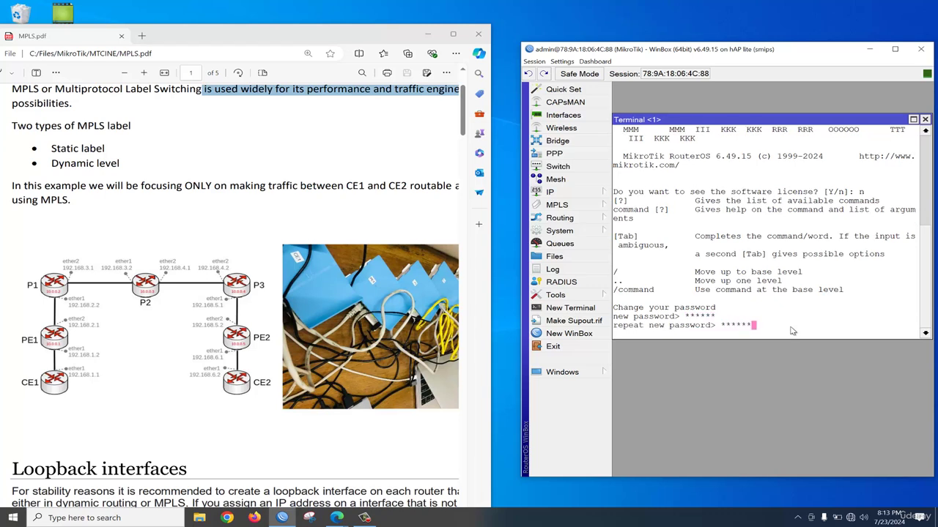
{"action": "key", "text": "Return"}
{"action": "right_click", "coordinate": [792, 331]}
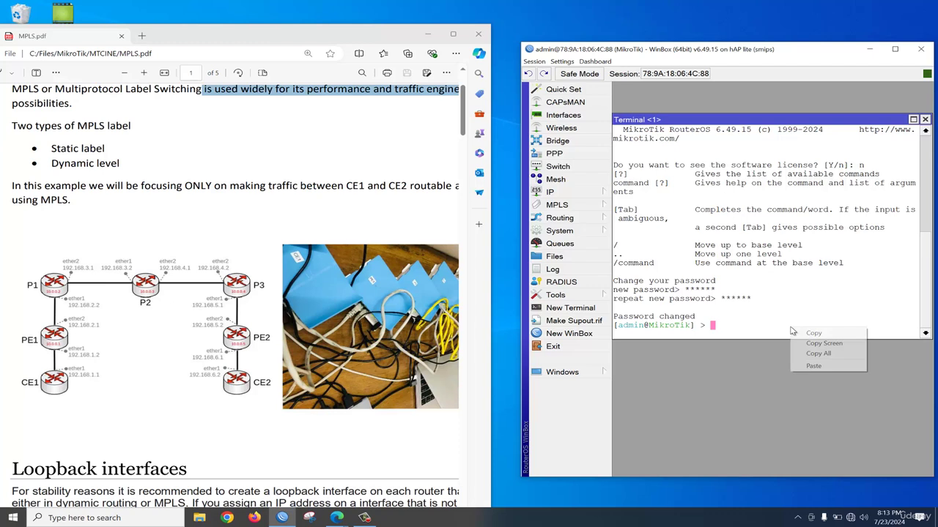
{"action": "left_click", "coordinate": [819, 365]}
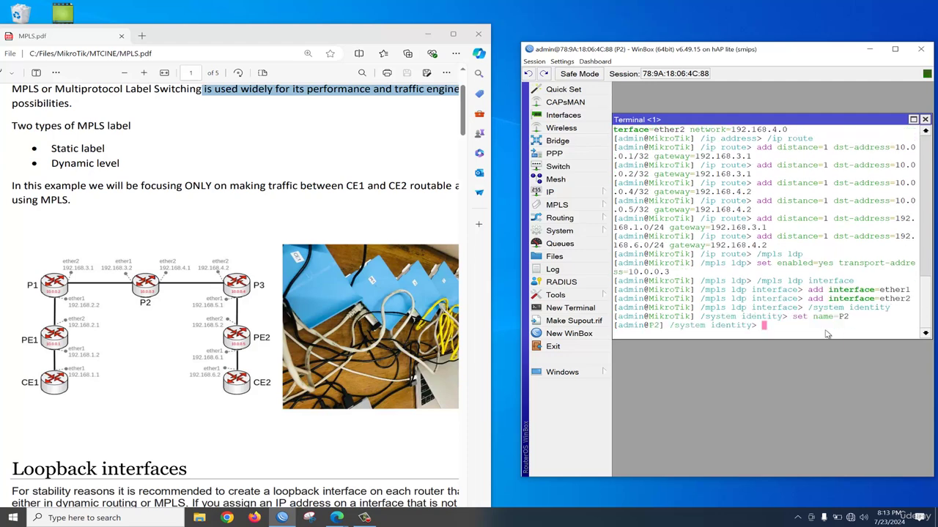
Close the P2 session and copy the P3 configuration block from the PDF
{"action": "left_click", "coordinate": [921, 50]}
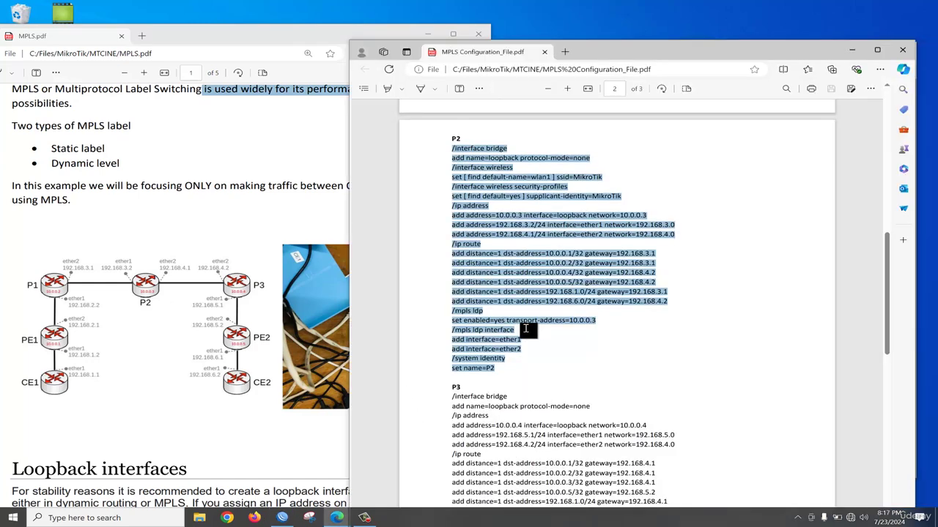
{"action": "scroll", "coordinate": [523, 323], "scroll_direction": "down", "scroll_amount": 4}
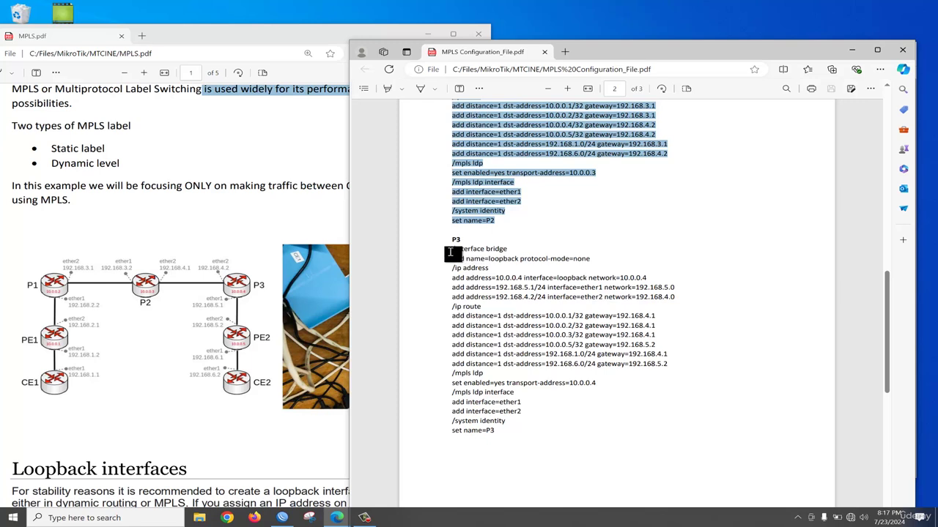
{"action": "left_click_drag", "start_coordinate": [452, 249], "coordinate": [496, 435]}
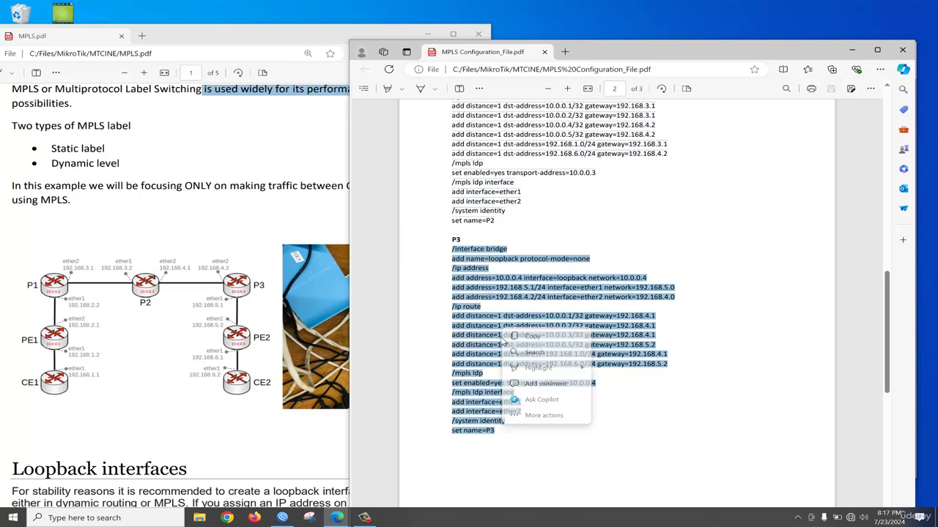
{"action": "right_click", "coordinate": [467, 295]}
{"action": "left_click", "coordinate": [489, 334]}
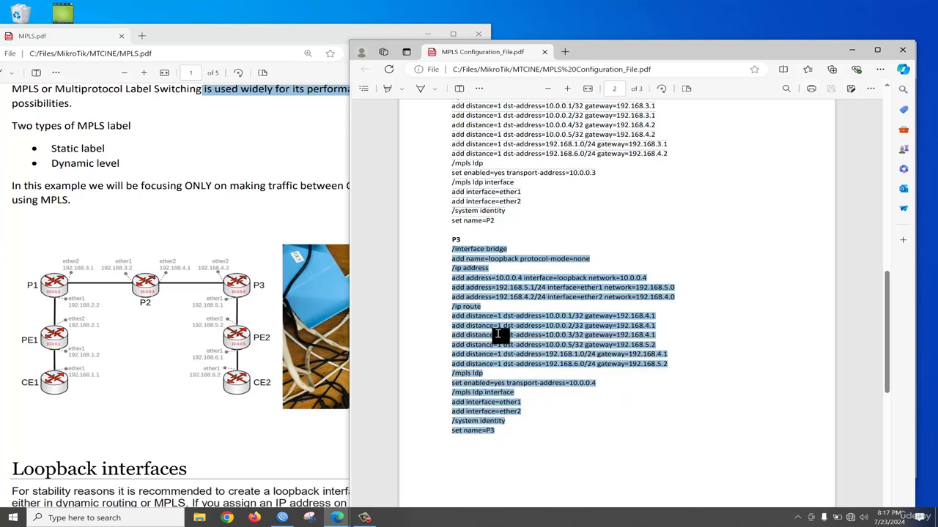
{"action": "left_click", "coordinate": [852, 50]}
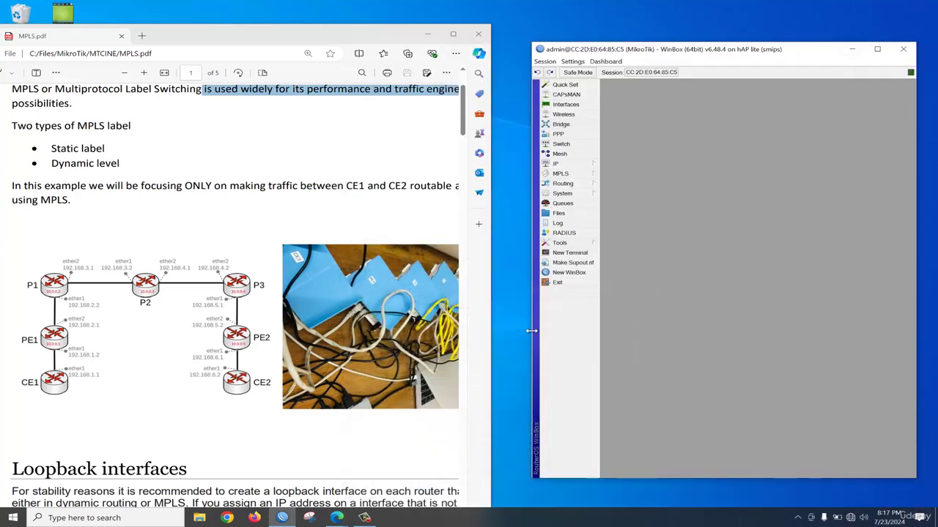
Paste the P3 commands into a new terminal, then connect to the next router
{"action": "left_click", "coordinate": [571, 253]}
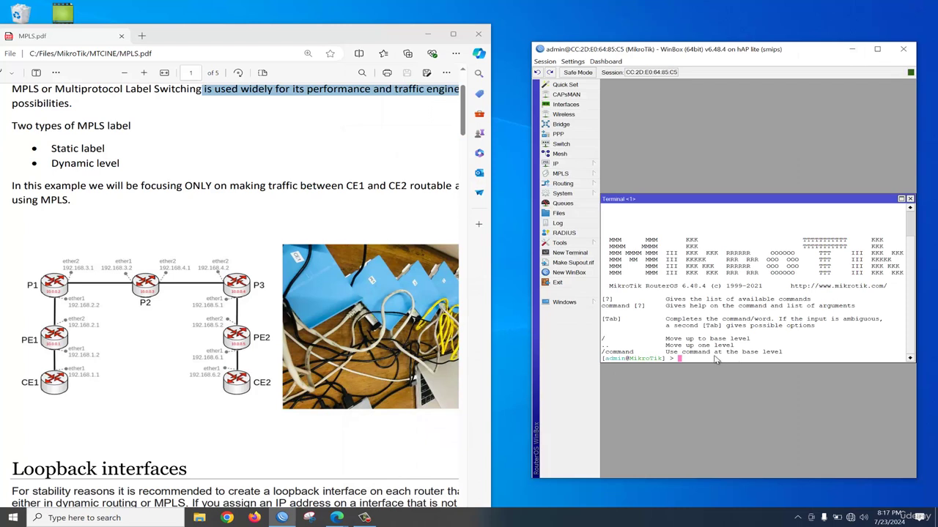
{"action": "right_click", "coordinate": [716, 360]}
{"action": "left_click", "coordinate": [742, 394]}
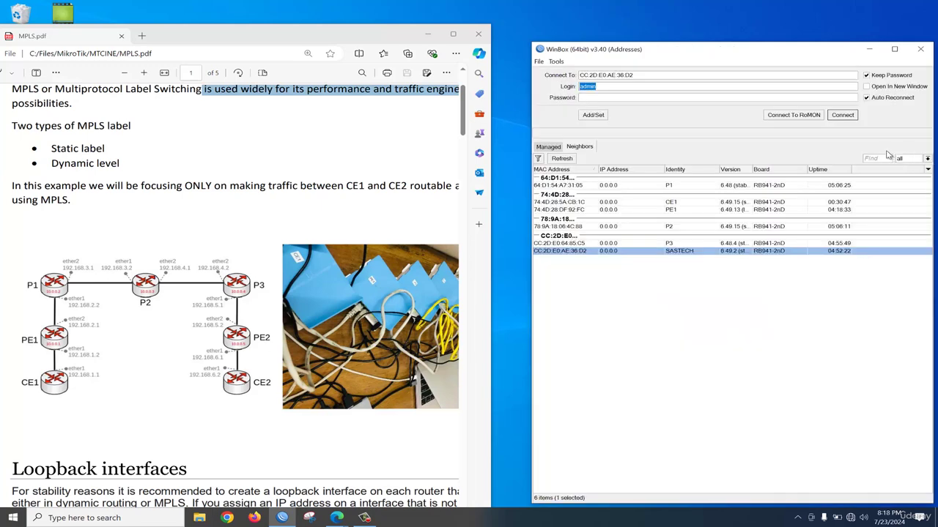
{"action": "left_click", "coordinate": [843, 113]}
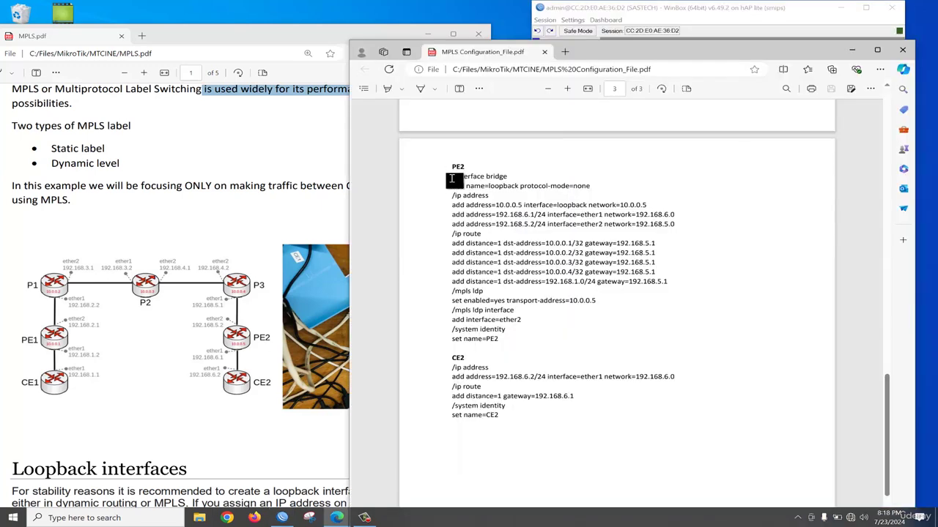
Copy the PE2 block through set name=PE2 from page 3 of the PDF, then bring WinBox forward
{"action": "left_click_drag", "start_coordinate": [452, 179], "coordinate": [604, 307]}
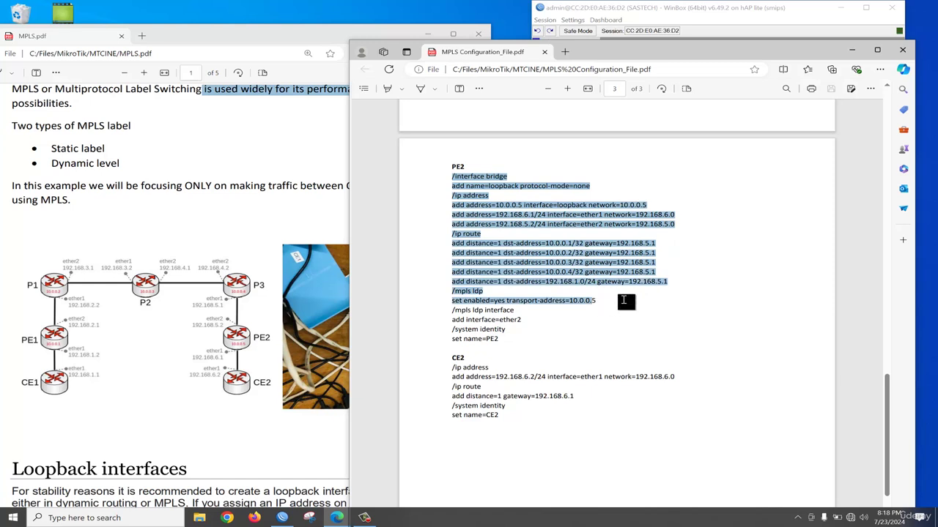
{"action": "left_click_drag", "start_coordinate": [592, 326], "coordinate": [658, 281]}
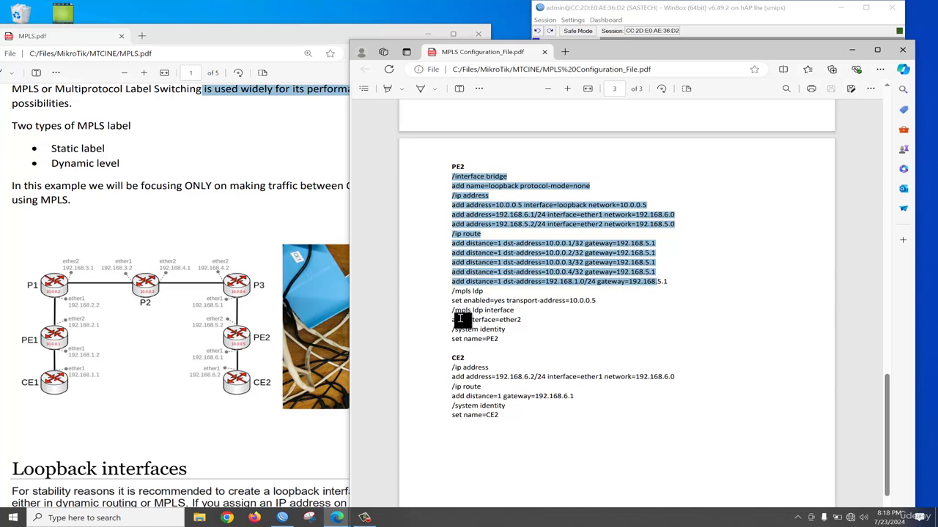
{"action": "left_click_drag", "start_coordinate": [500, 339], "coordinate": [450, 178]}
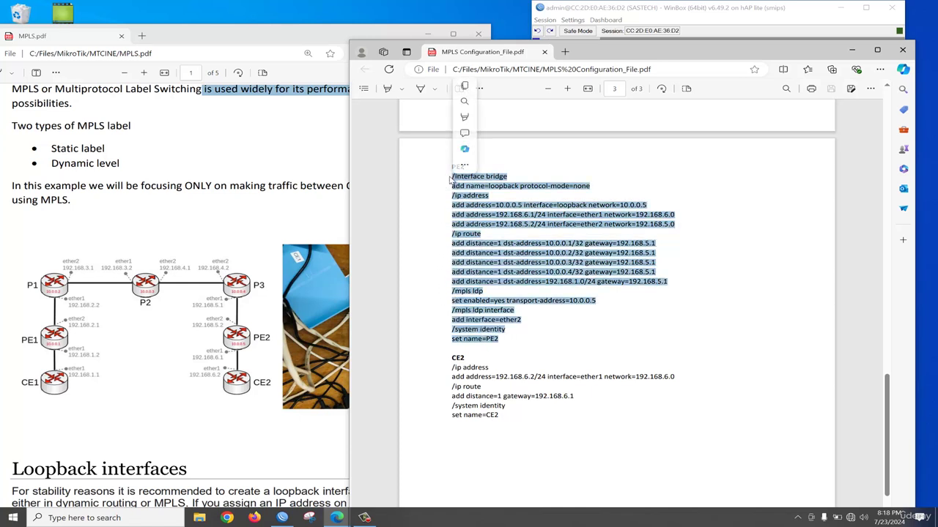
{"action": "right_click", "coordinate": [472, 180]}
{"action": "left_click", "coordinate": [533, 219]}
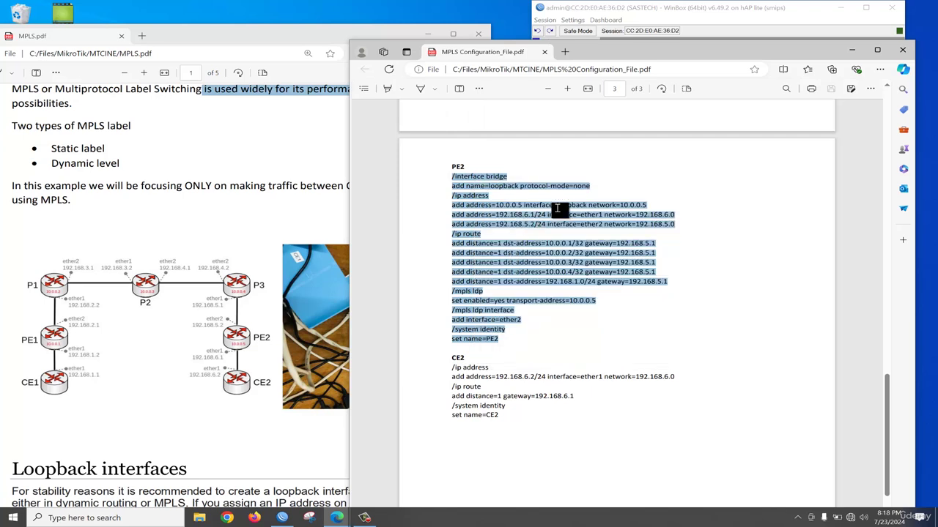
{"action": "left_click", "coordinate": [720, 14]}
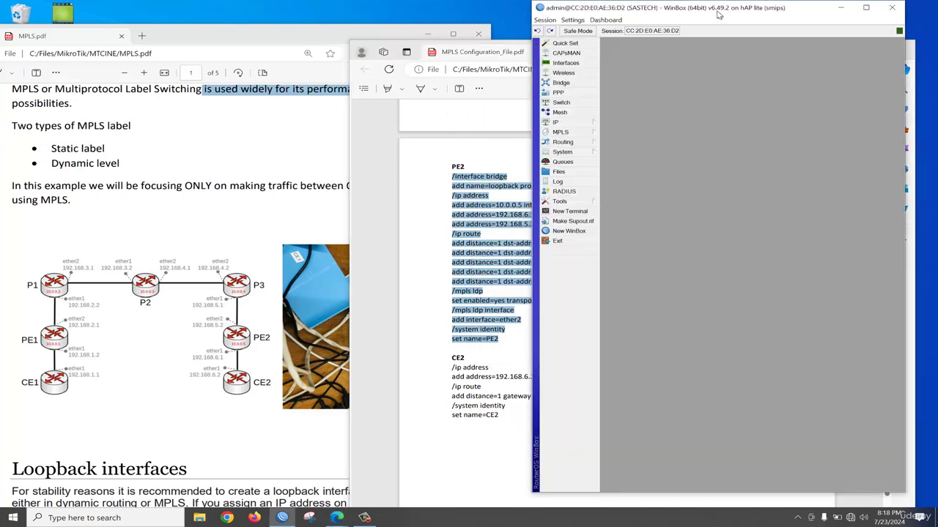
In a new terminal, set the new password twice, paste the PE2 commands, then return to the PDF
{"action": "left_click", "coordinate": [570, 211]}
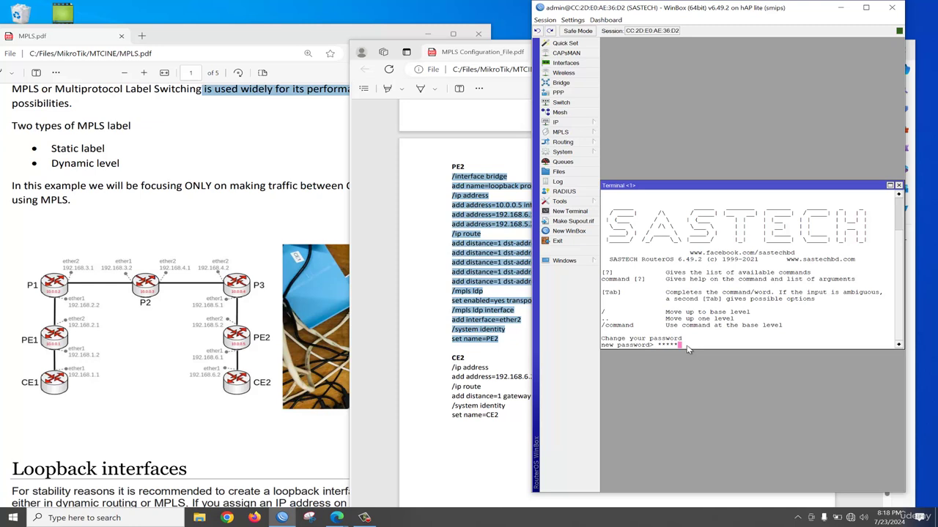
{"action": "key", "text": "Return"}
{"action": "type", "text": "*"}
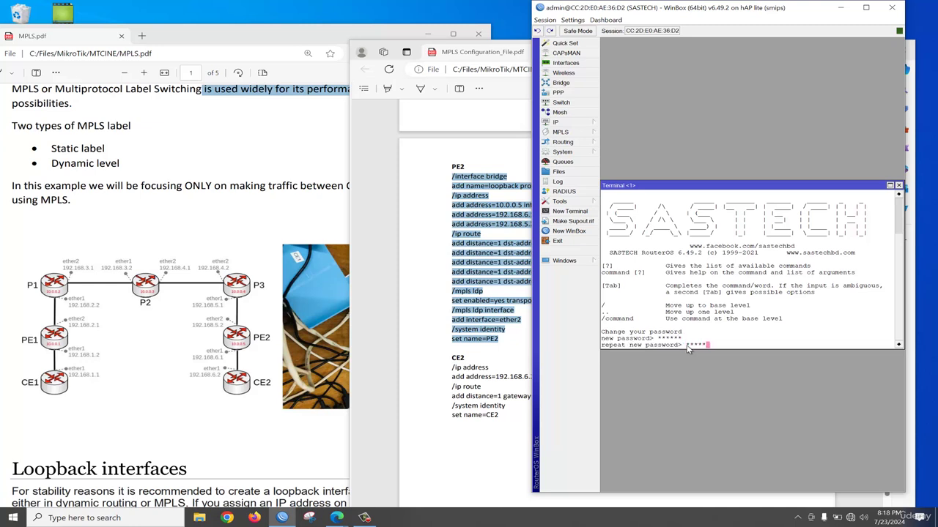
{"action": "type", "text": "*****"}
{"action": "key", "text": "Return"}
{"action": "right_click", "coordinate": [688, 350]}
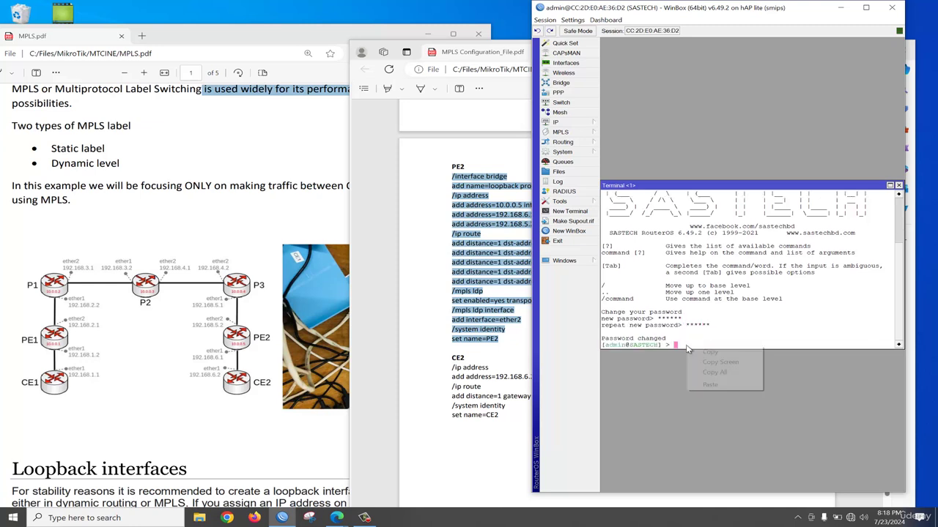
{"action": "left_click", "coordinate": [735, 384]}
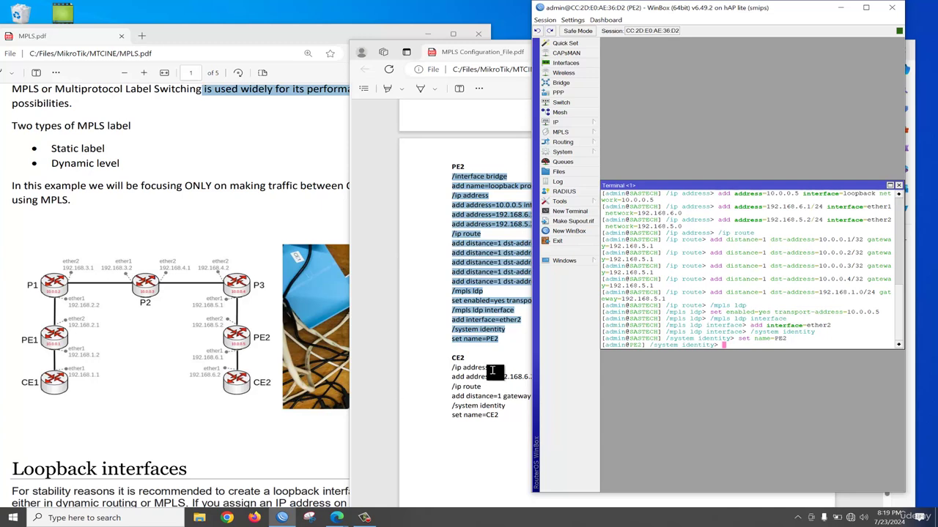
{"action": "left_click", "coordinate": [493, 372]}
{"action": "scroll", "coordinate": [497, 377], "scroll_direction": "down", "scroll_amount": 3}
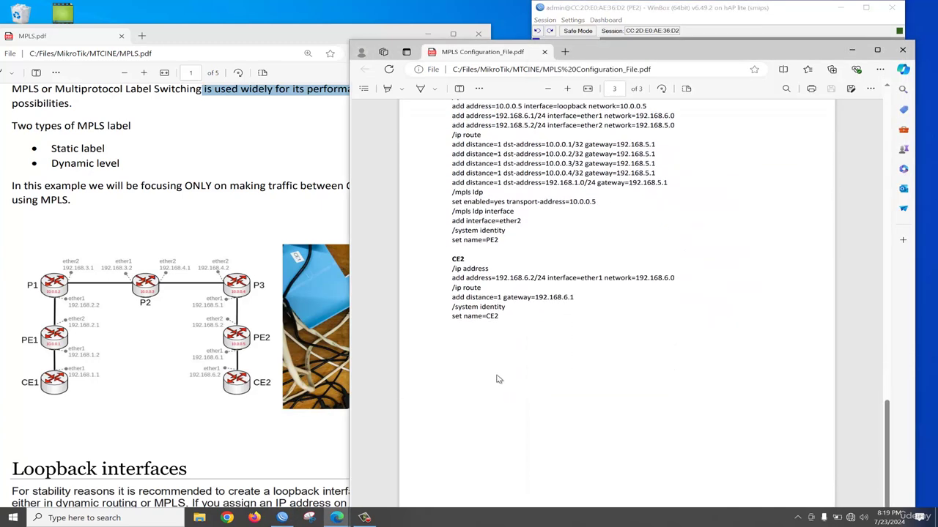
Connect to CE2, copy its configuration commands from the PDF, and maximize its session
{"action": "scroll", "coordinate": [497, 379], "scroll_direction": "down", "scroll_amount": 1}
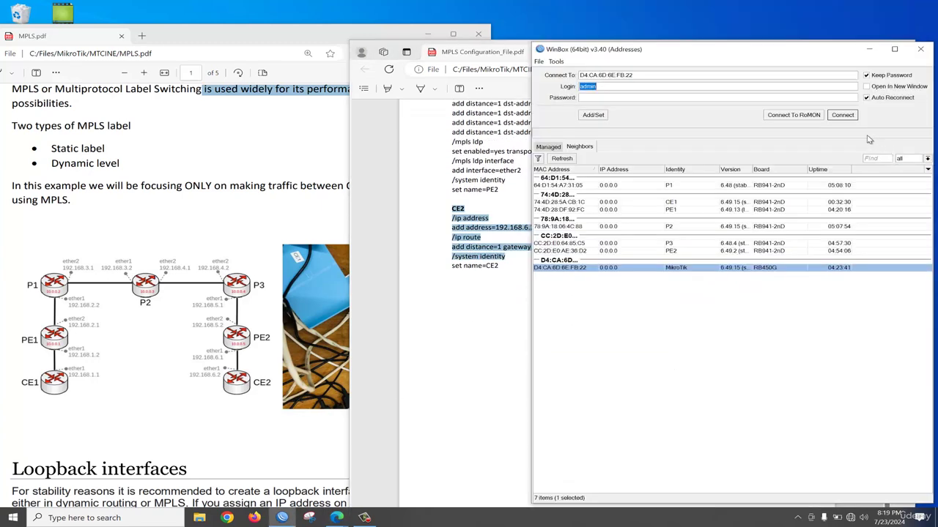
{"action": "left_click", "coordinate": [844, 117]}
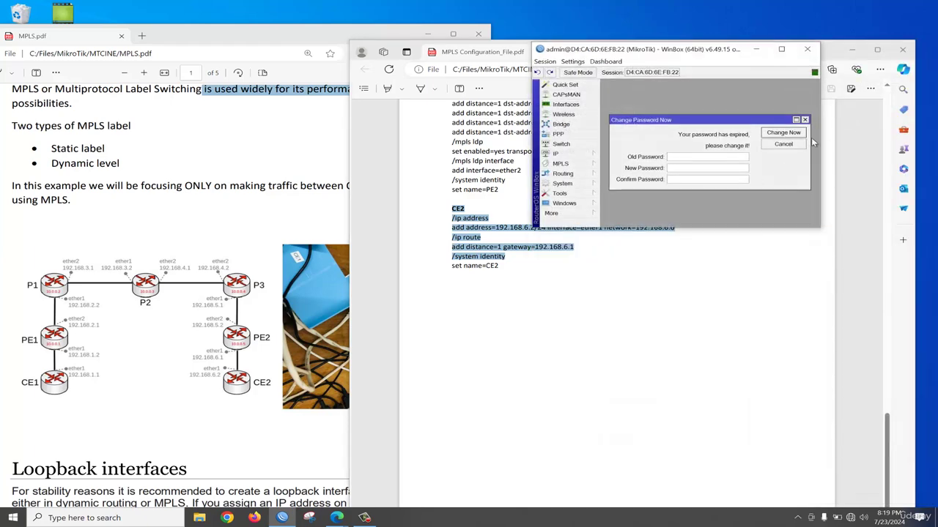
{"action": "left_click", "coordinate": [784, 152]}
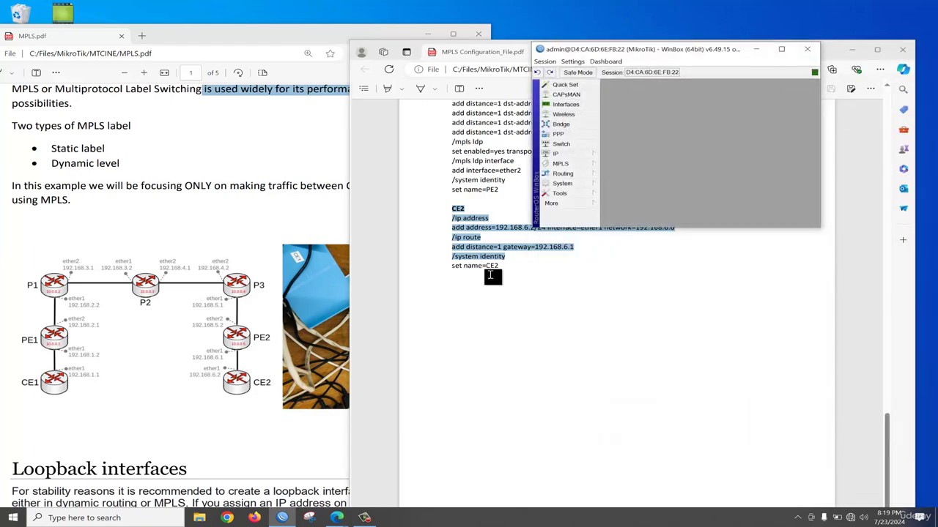
{"action": "left_click_drag", "start_coordinate": [491, 272], "coordinate": [452, 214]}
{"action": "key", "text": "super+Up"}
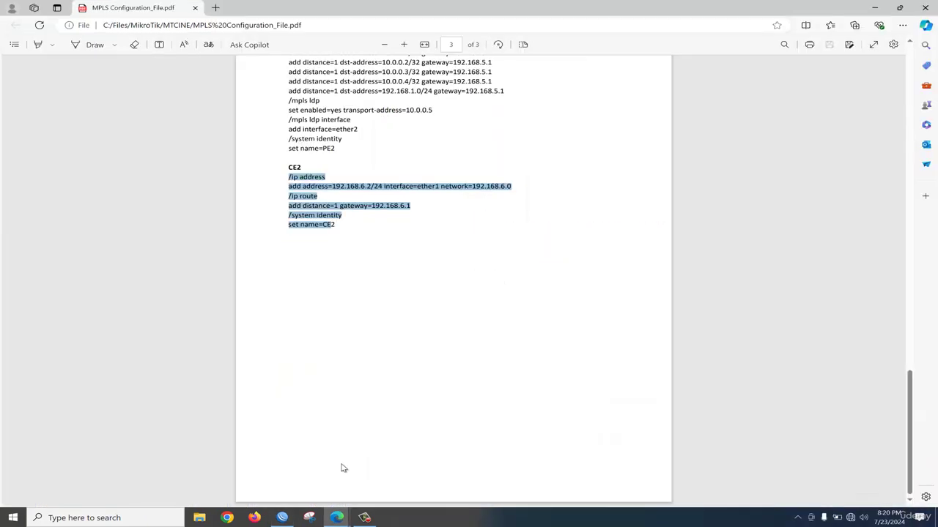
{"action": "left_click", "coordinate": [280, 519]}
{"action": "key", "text": "super+Up"}
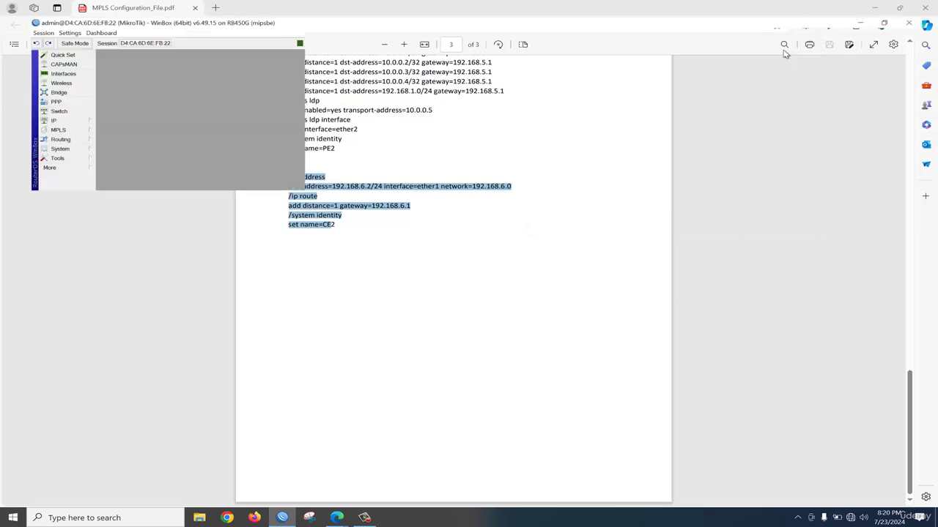
Set CE2's new password and paste its commands: 192.168.6.2/24 on ether1, gateway 192.168.6.1, identity CE2
{"action": "left_click", "coordinate": [51, 208]}
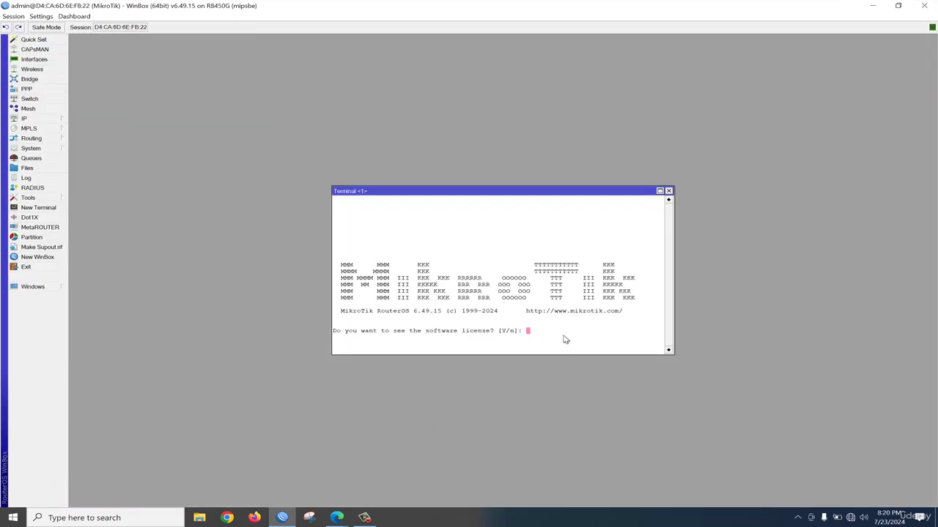
{"action": "type", "text": "n"}
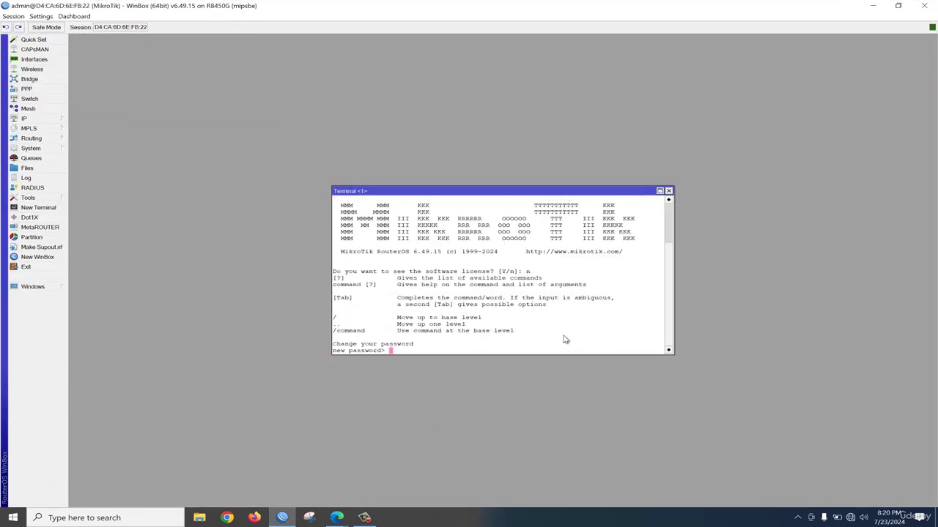
{"action": "key", "text": "Return"}
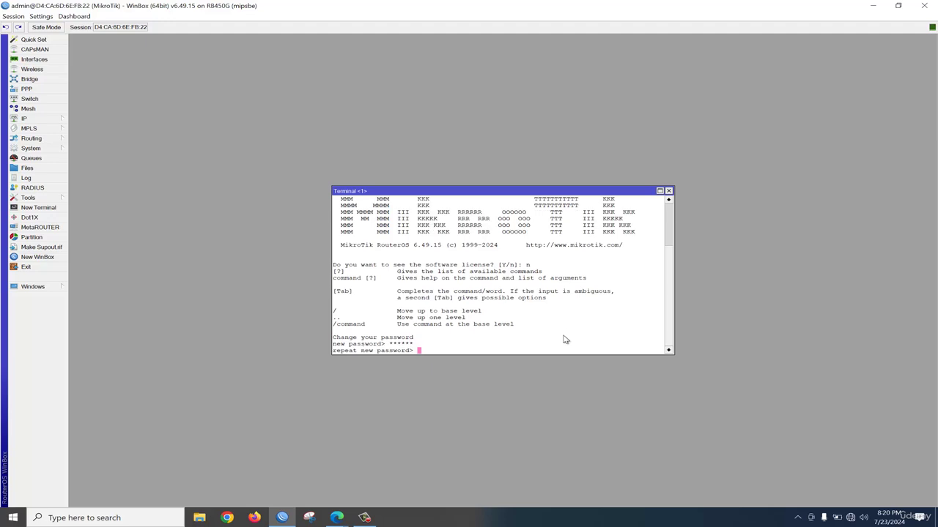
{"action": "type", "text": "******"}
{"action": "key", "text": "Return"}
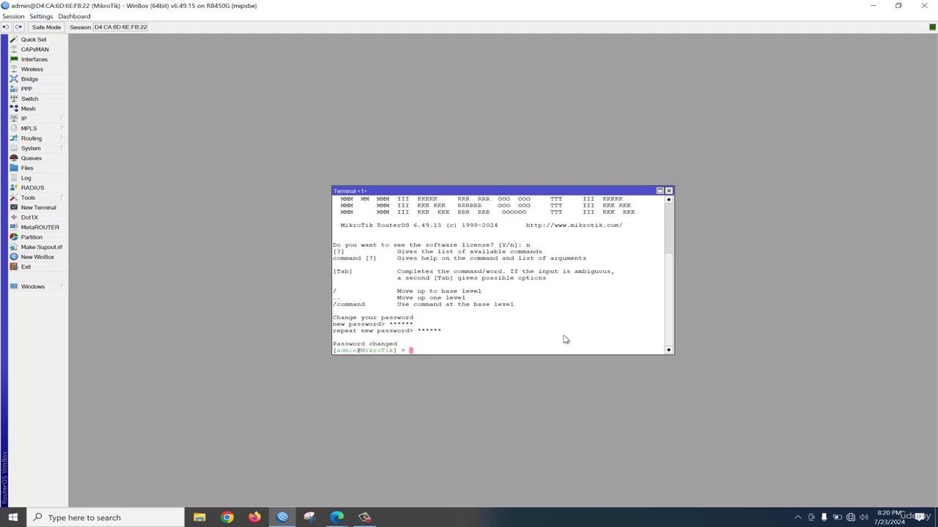
{"action": "right_click", "coordinate": [547, 347]}
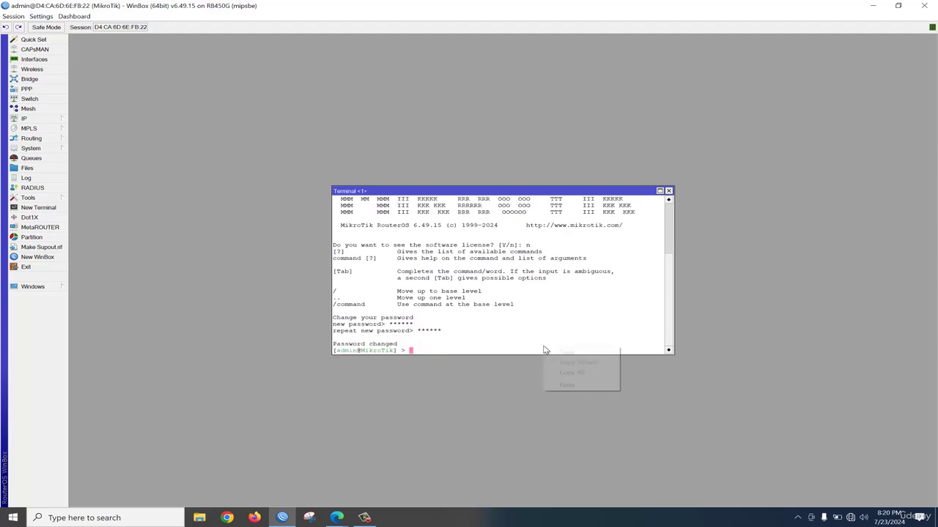
{"action": "left_click", "coordinate": [567, 385]}
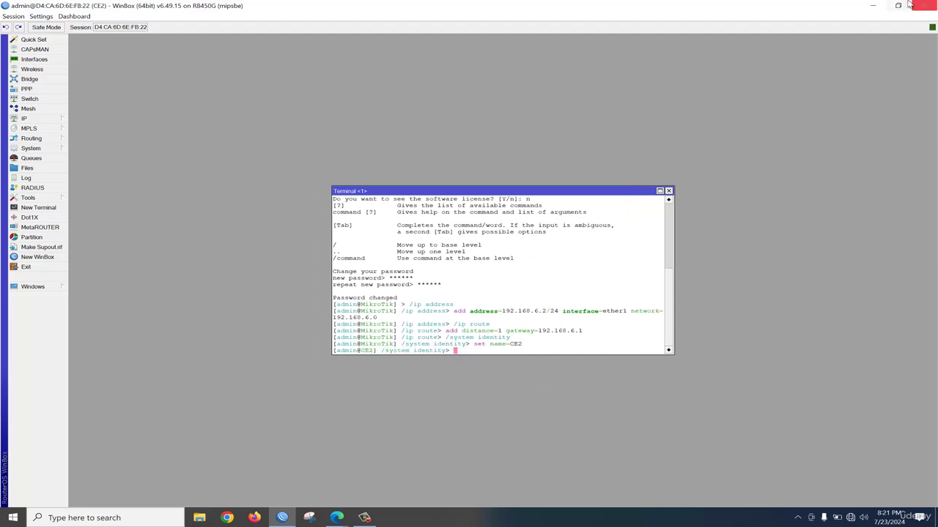
{"action": "left_click", "coordinate": [873, 7]}
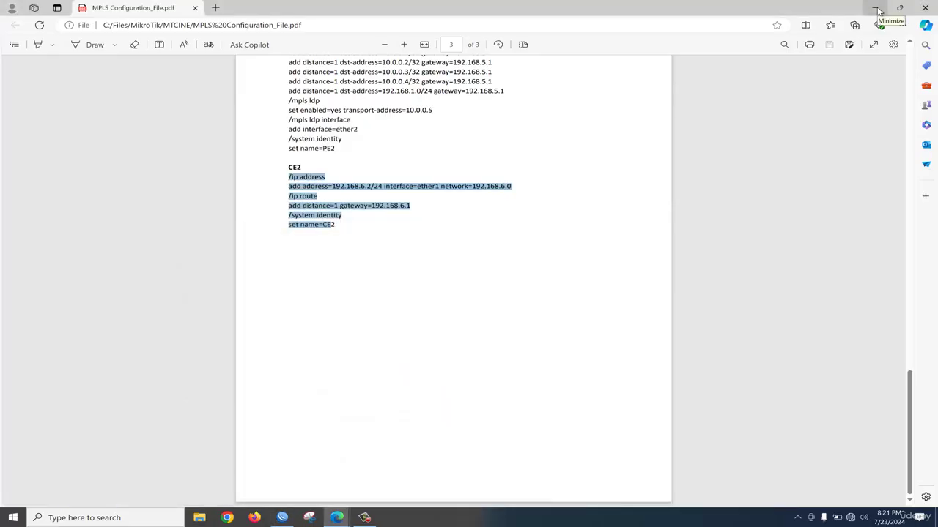
Choose CE1 from the Neighbors list, connect, and log in with its password
{"action": "left_click", "coordinate": [876, 8]}
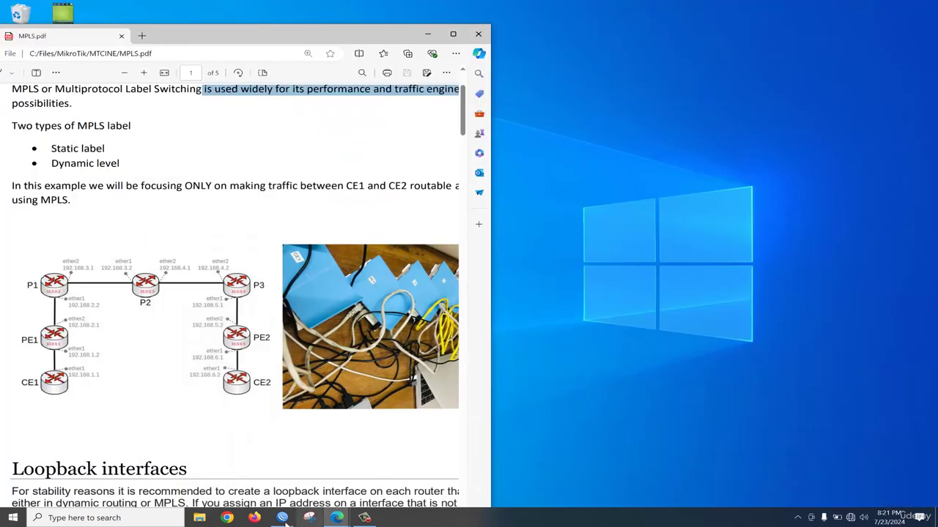
{"action": "left_click", "coordinate": [284, 518]}
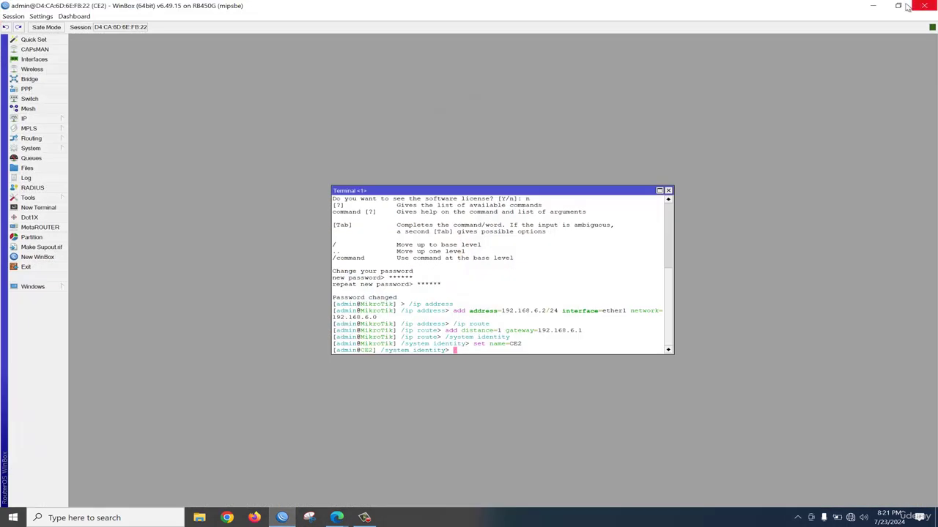
{"action": "left_click", "coordinate": [853, 7]}
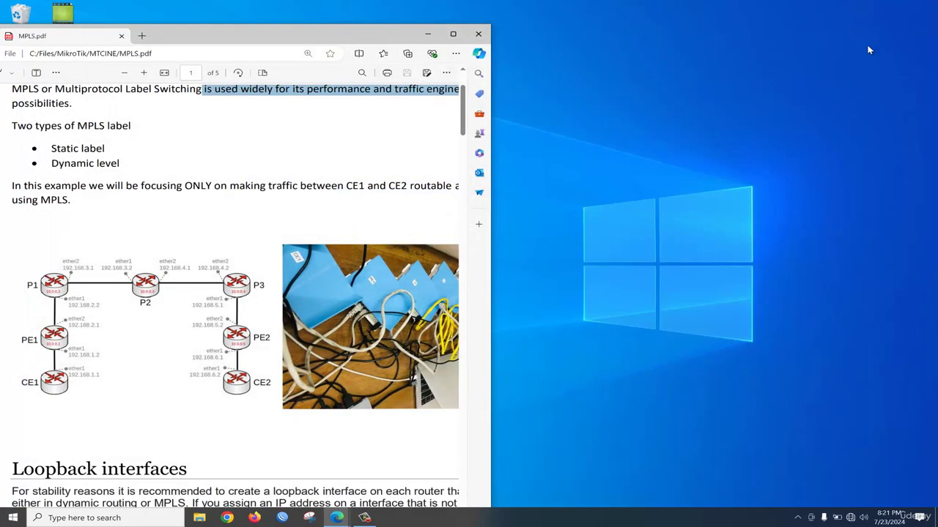
{"action": "left_click", "coordinate": [285, 519]}
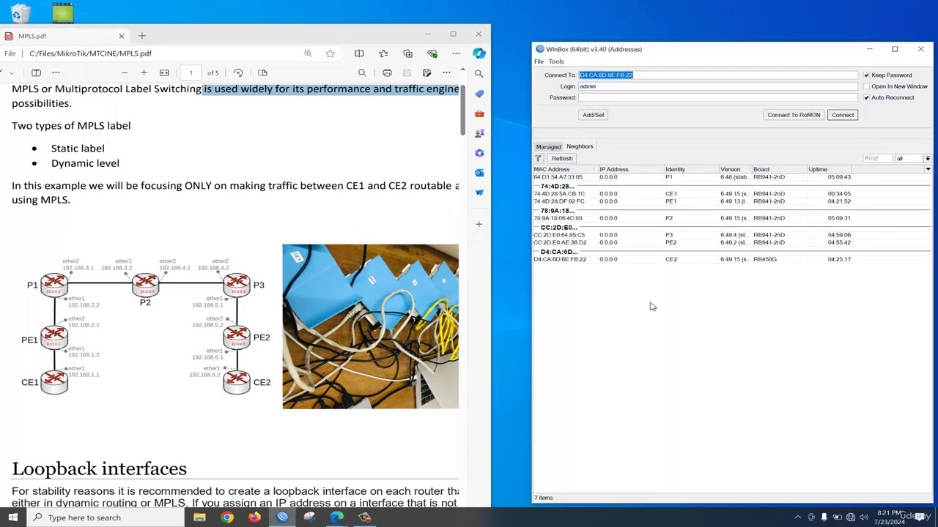
{"action": "left_click", "coordinate": [571, 194]}
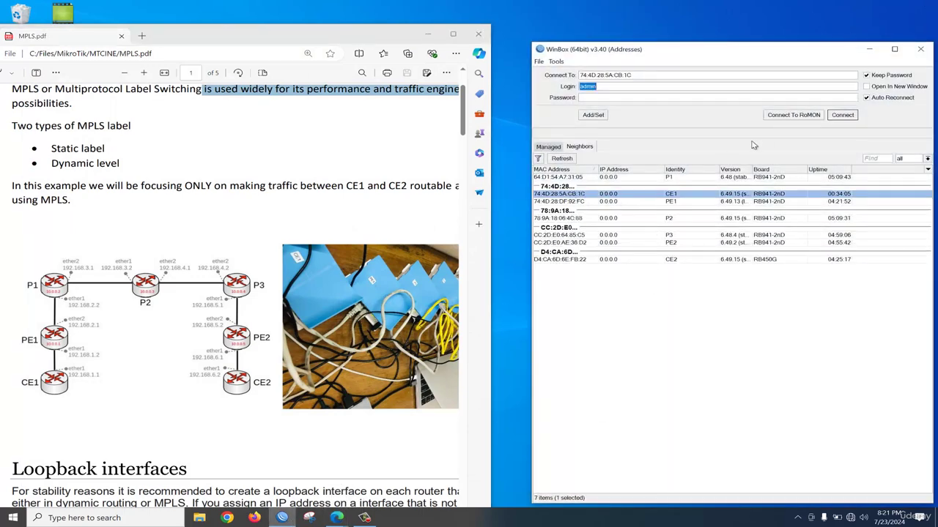
{"action": "left_click", "coordinate": [842, 115]}
{"action": "left_click", "coordinate": [604, 98]}
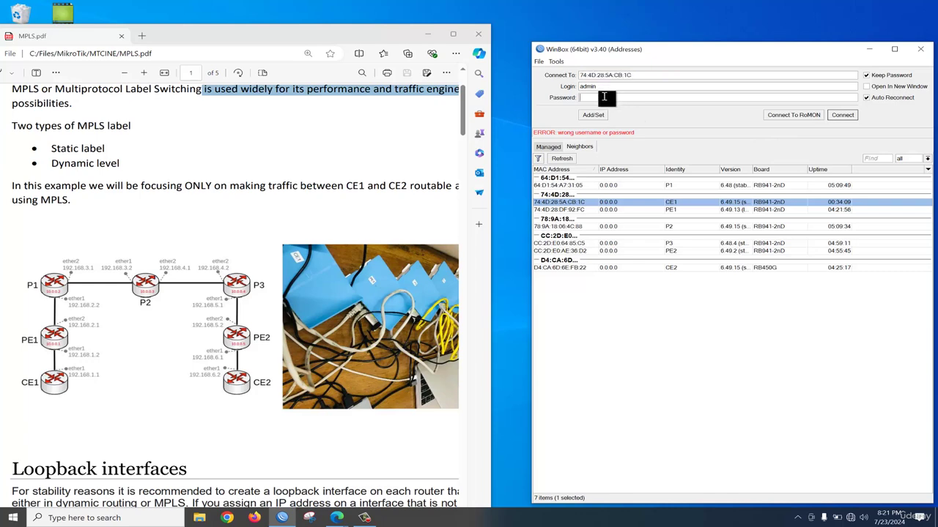
{"action": "type", "text": "***"}
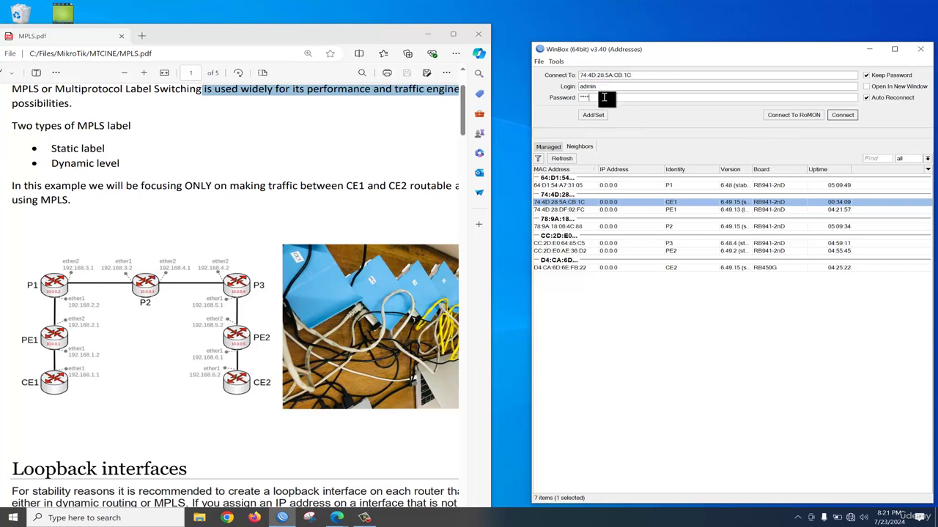
{"action": "key", "text": "Return"}
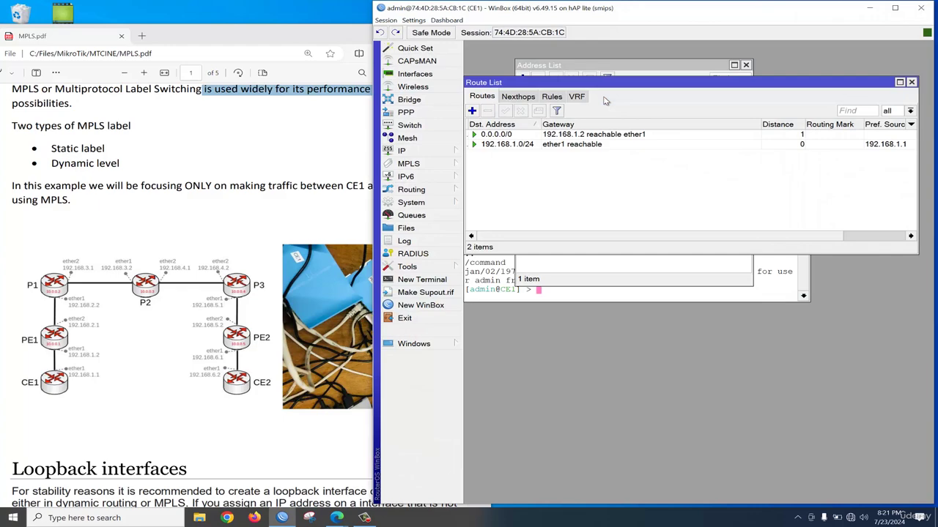
Enter ping 192.168.6.1 at CE1's terminal prompt without running it
{"action": "scroll", "coordinate": [297, 344], "scroll_direction": "down", "scroll_amount": 15}
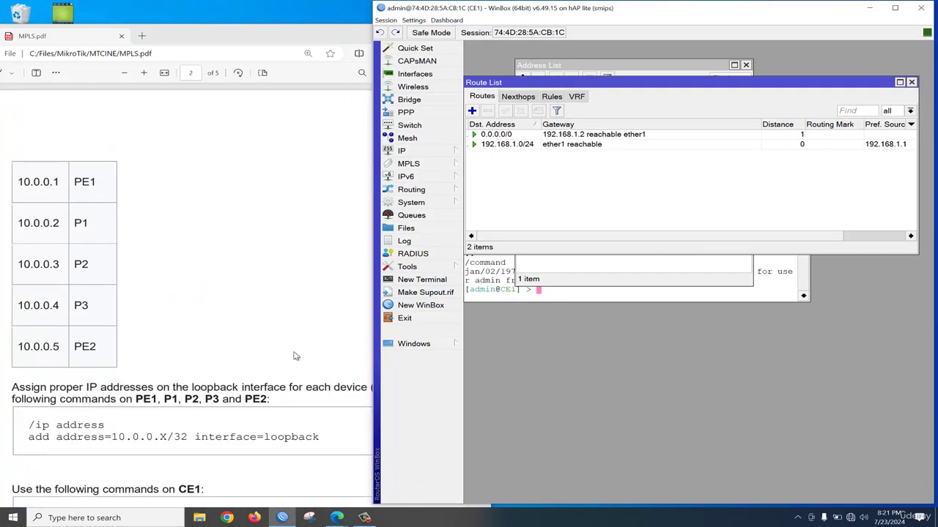
{"action": "scroll", "coordinate": [291, 351], "scroll_direction": "down", "scroll_amount": 20}
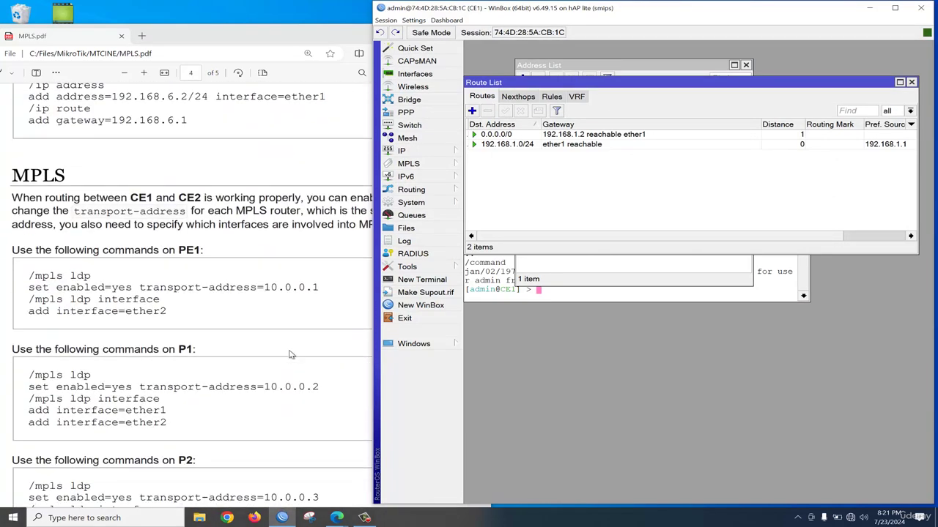
{"action": "scroll", "coordinate": [292, 349], "scroll_direction": "down", "scroll_amount": 10}
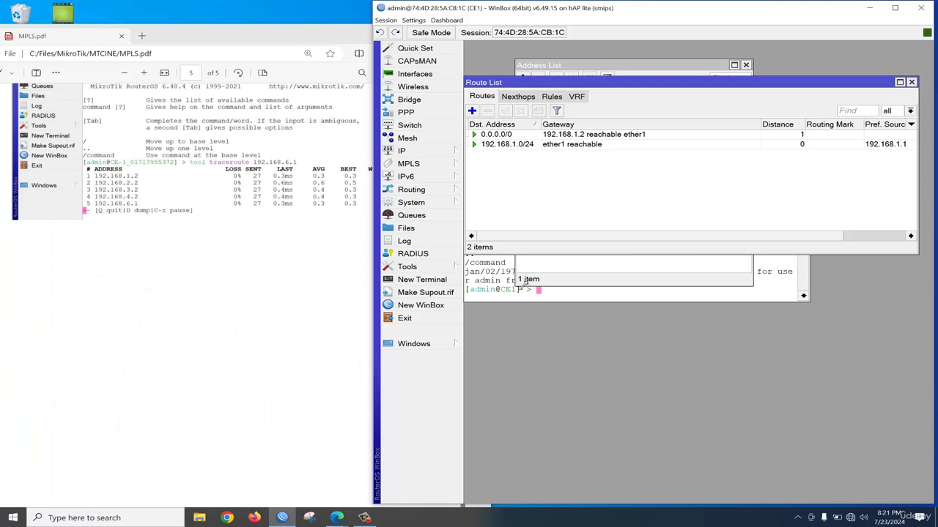
{"action": "left_click", "coordinate": [490, 300]}
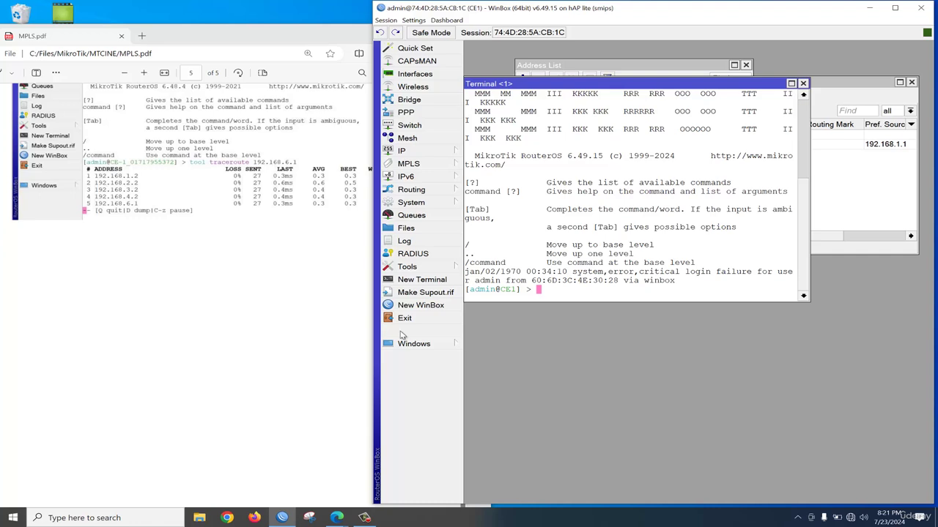
{"action": "type", "text": "ping 192.168.6.1"}
{"action": "scroll", "coordinate": [282, 185], "scroll_direction": "up", "scroll_amount": 20}
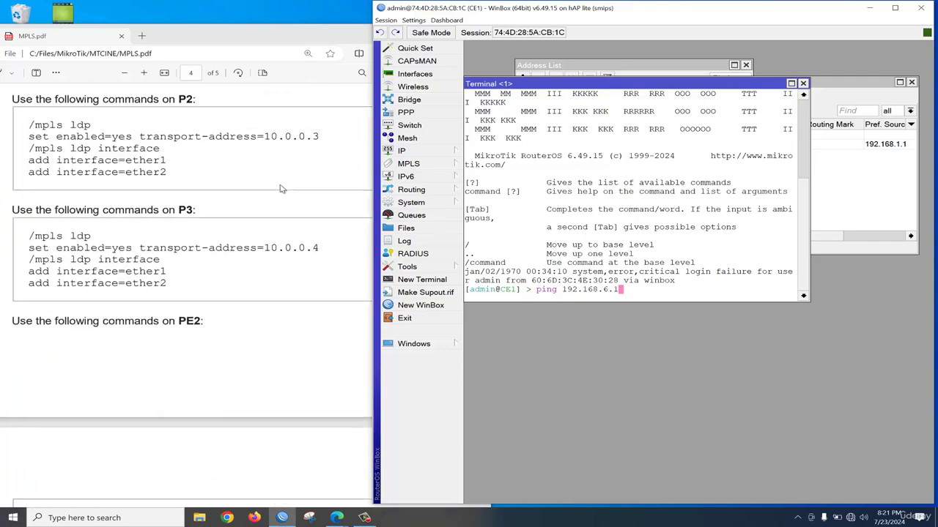
{"action": "scroll", "coordinate": [282, 185], "scroll_direction": "down", "scroll_amount": 5}
{"action": "scroll", "coordinate": [282, 184], "scroll_direction": "up", "scroll_amount": 20}
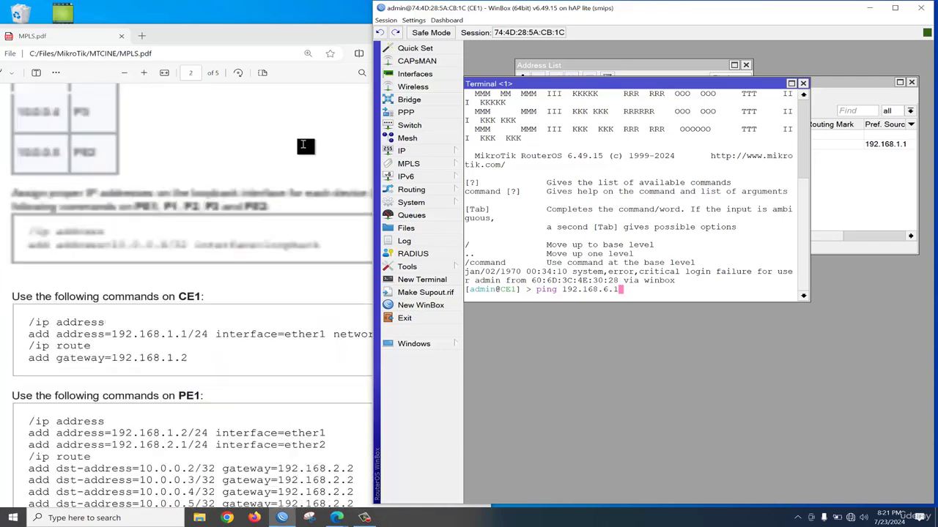
{"action": "scroll", "coordinate": [310, 135], "scroll_direction": "up", "scroll_amount": 3}
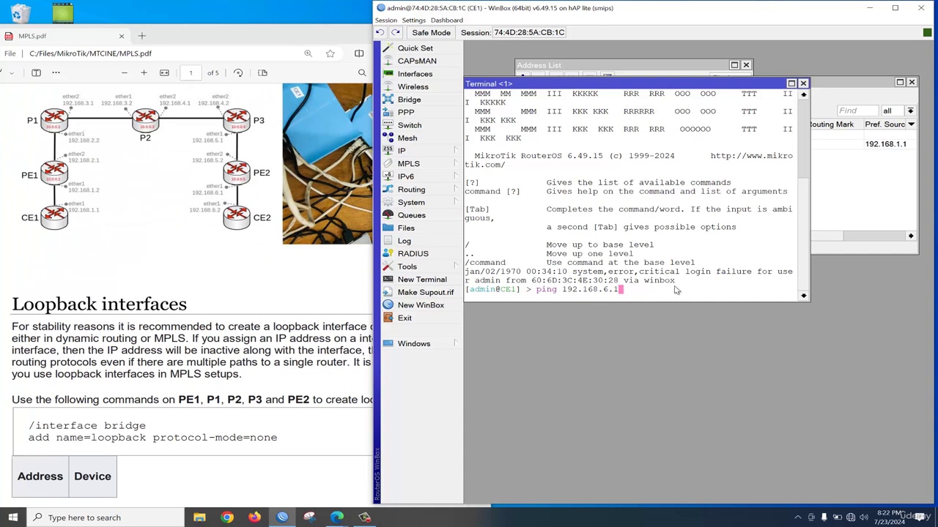
Run the ping to 192.168.6.1 and stop it after 7 of 7 replies with 0% loss
{"action": "key", "text": "Return"}
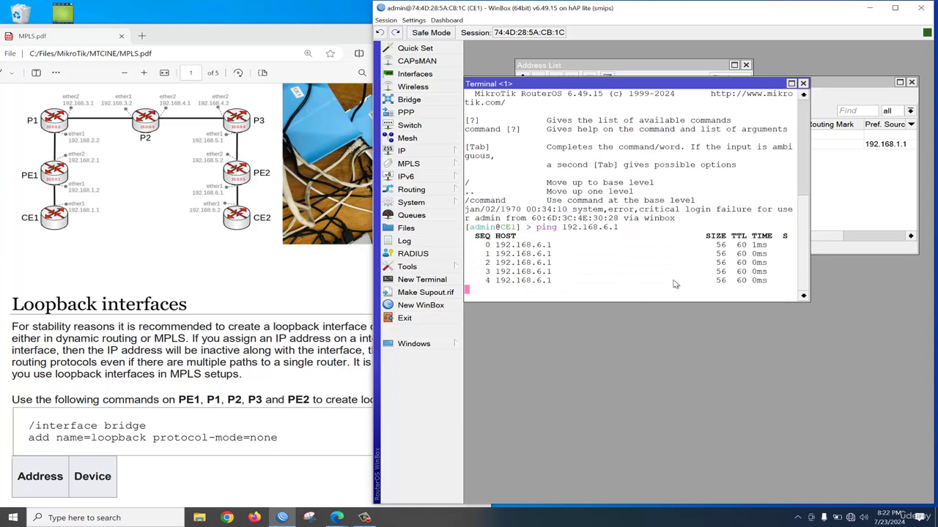
{"action": "key", "text": "ctrl+c"}
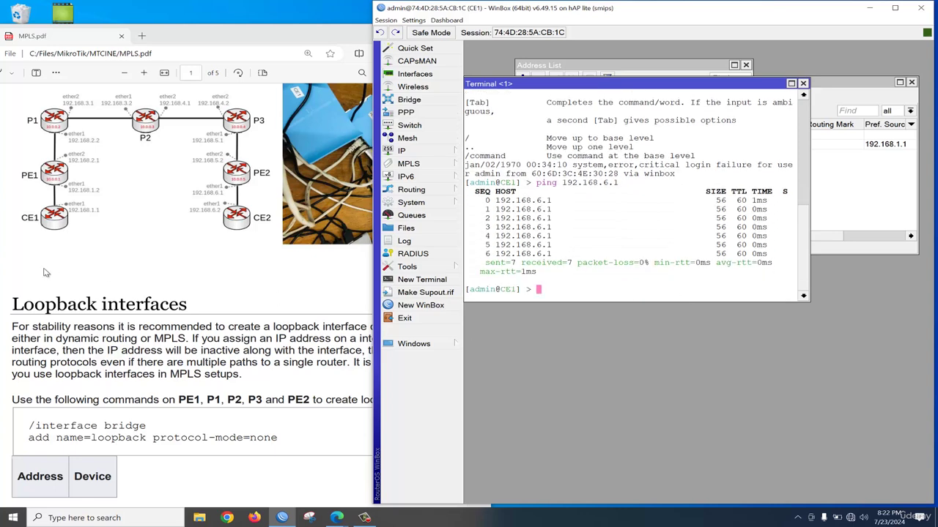
{"action": "scroll", "coordinate": [44, 273], "scroll_direction": "down", "scroll_amount": 15}
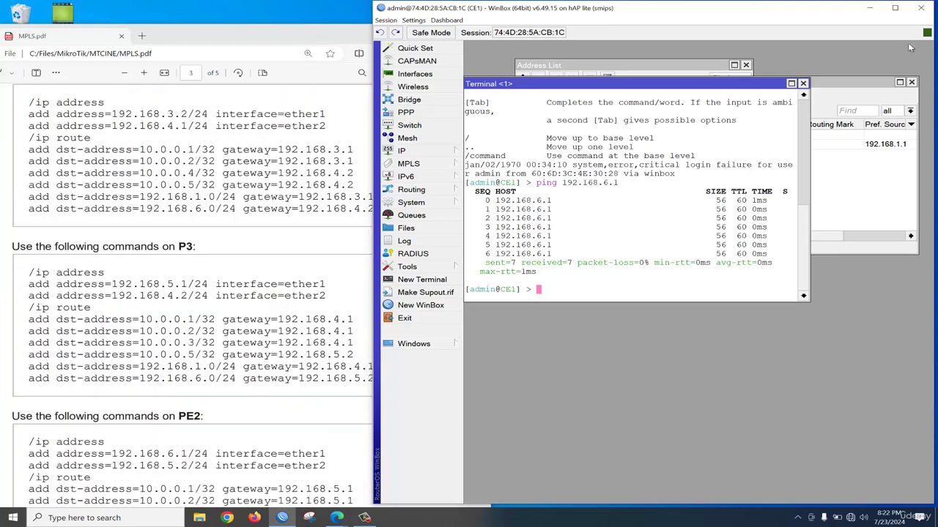
Maximize the terminal and enter tool traceroute 192.168.6.1
{"action": "left_click", "coordinate": [792, 83]}
{"action": "scroll", "coordinate": [294, 359], "scroll_direction": "down", "scroll_amount": 3}
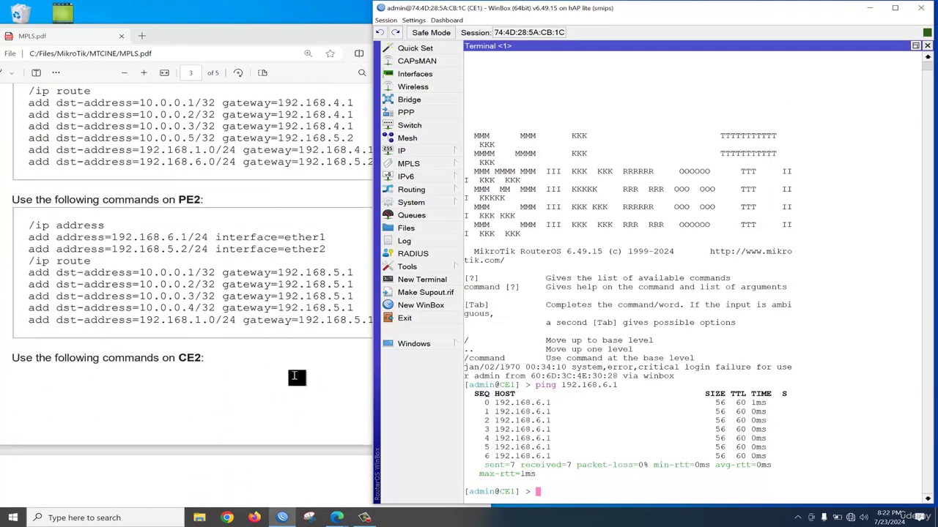
{"action": "scroll", "coordinate": [294, 377], "scroll_direction": "down", "scroll_amount": 15}
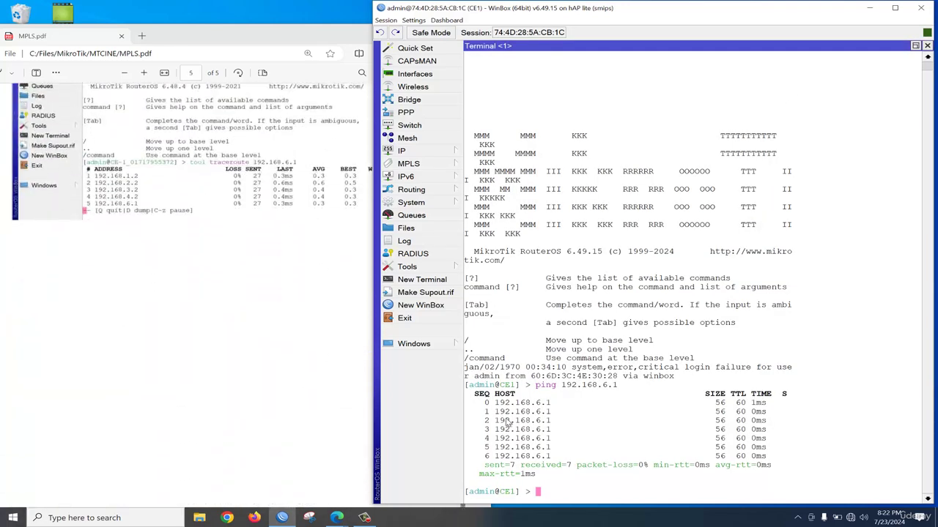
{"action": "type", "text": "tool traceroute 192.168"}
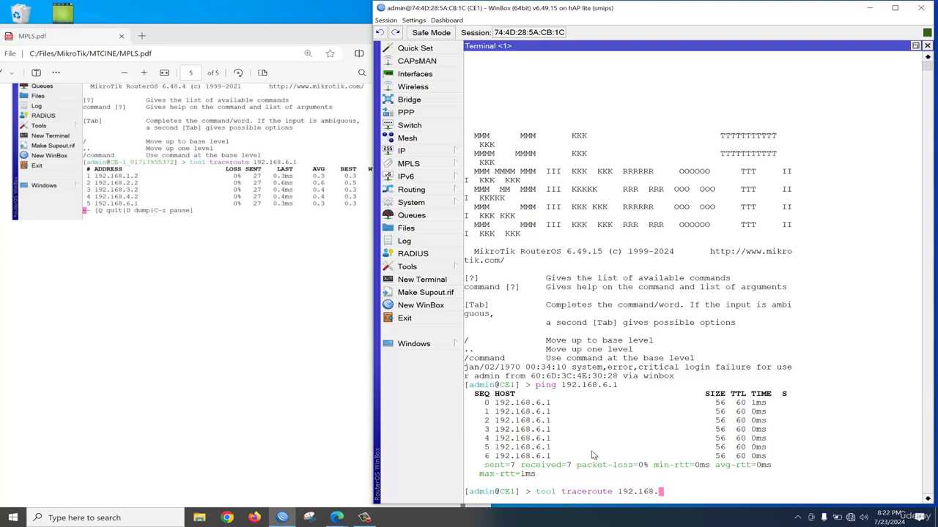
{"action": "type", "text": ".6.1"}
Run CE1's traceroute to 192.168.6.1 until all five hops show MPLS labels
{"action": "key", "text": "Return"}
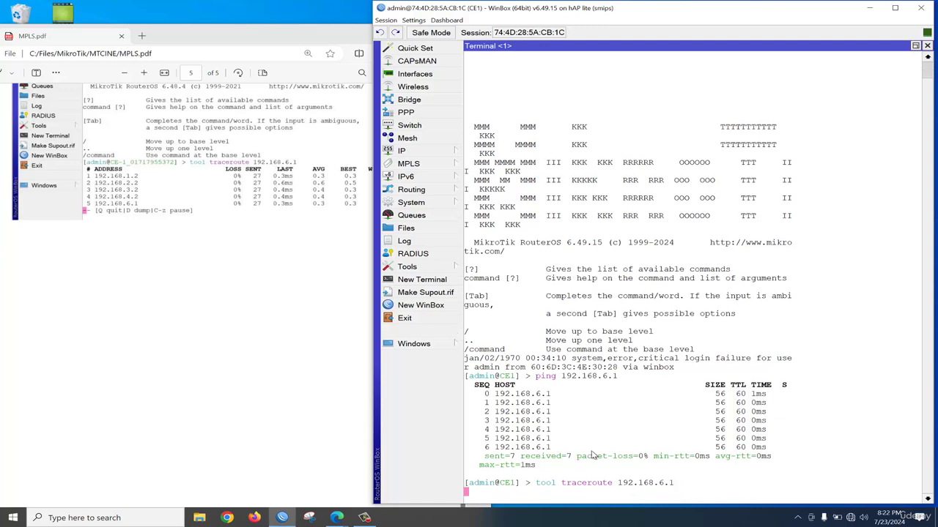
{"action": "left_click", "coordinate": [888, 10]}
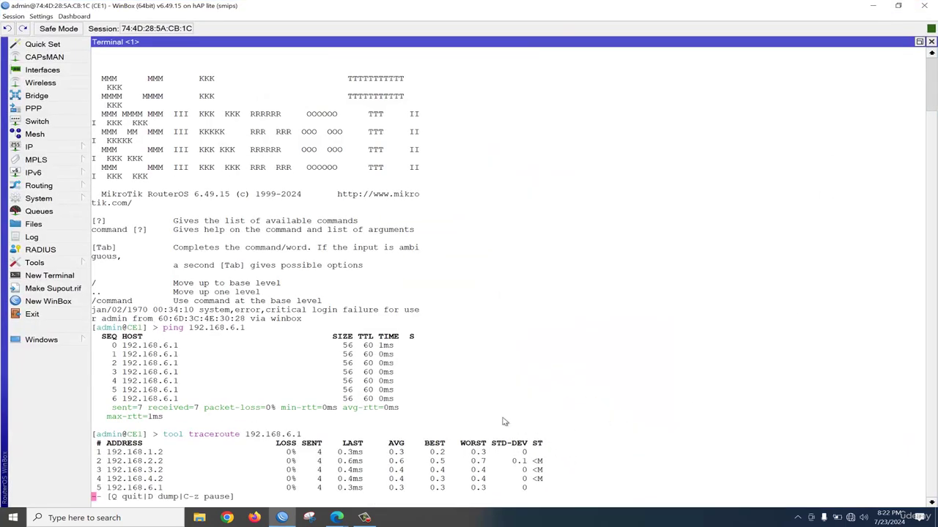
{"action": "key", "text": "q"}
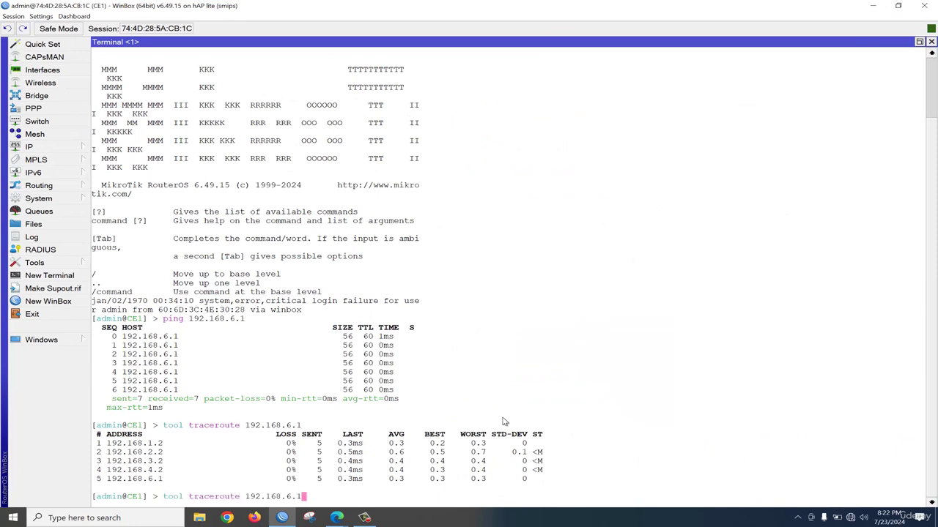
{"action": "key", "text": "Up"}
{"action": "key", "text": "Return"}
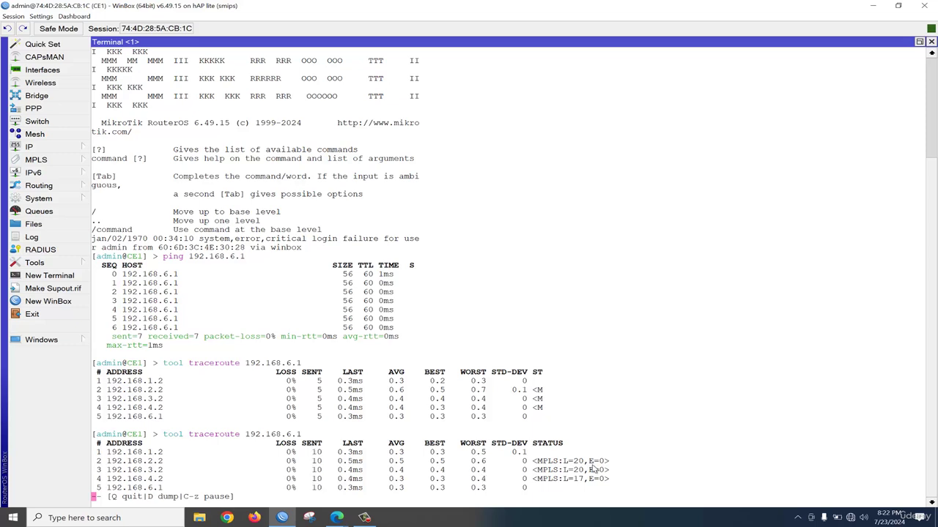
Minimize WinBox and bring MPLS.pdf to page 2
{"action": "left_click", "coordinate": [873, 6]}
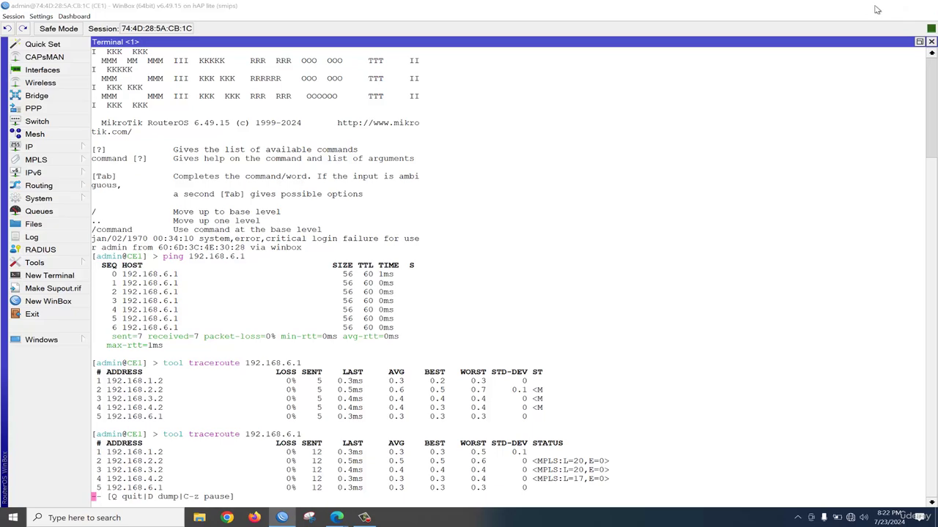
{"action": "scroll", "coordinate": [140, 282], "scroll_direction": "up", "scroll_amount": 15}
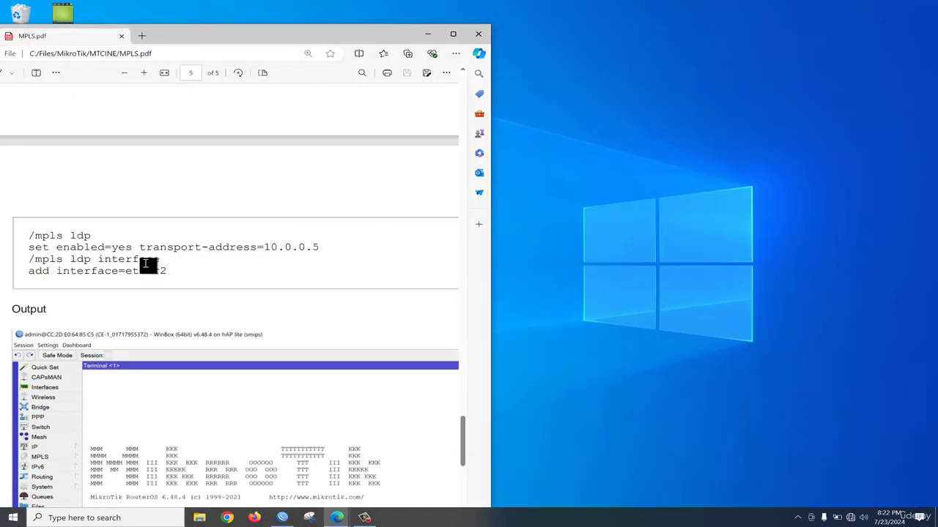
{"action": "scroll", "coordinate": [164, 245], "scroll_direction": "up", "scroll_amount": 20}
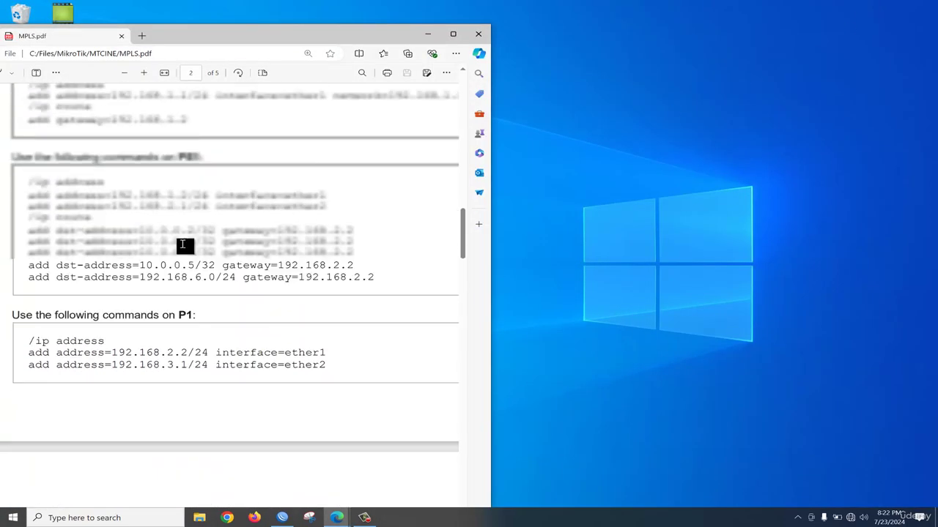